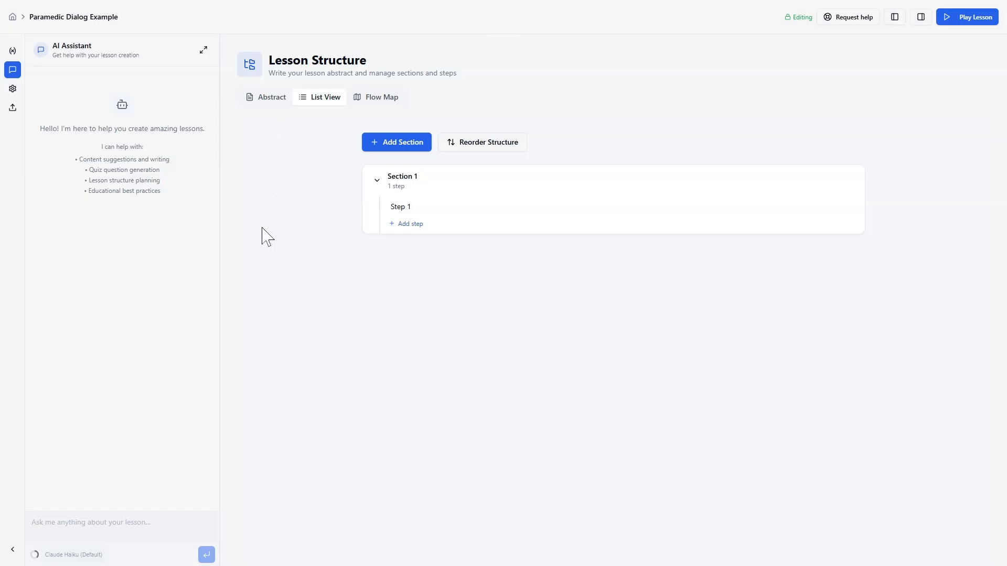
Step: Open Step 1, examine the settings of its prompt text and navigation choices, including Choice 1's target, and close the step
{"action": "left_click", "coordinate": [402, 211]}
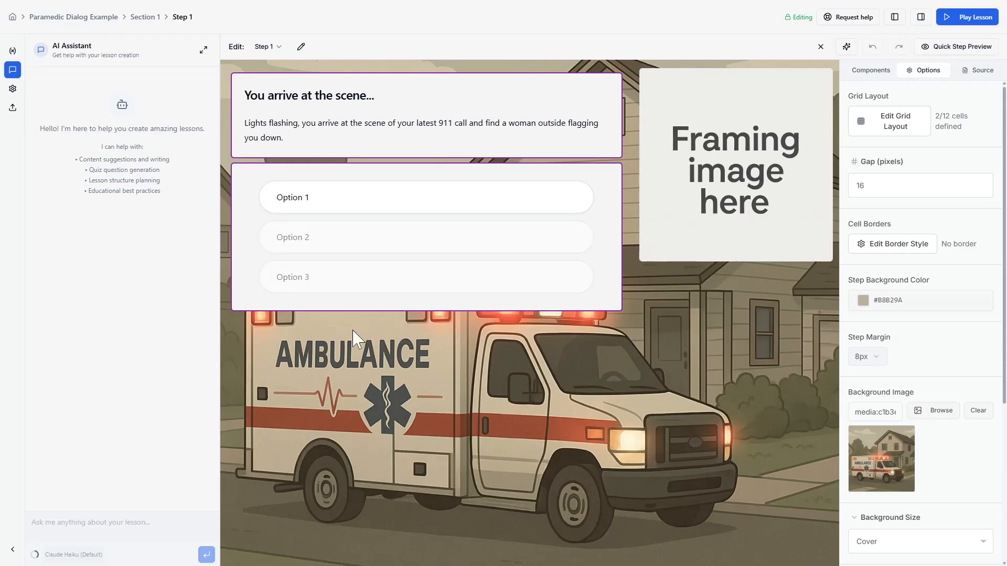
{"action": "left_click", "coordinate": [340, 120]}
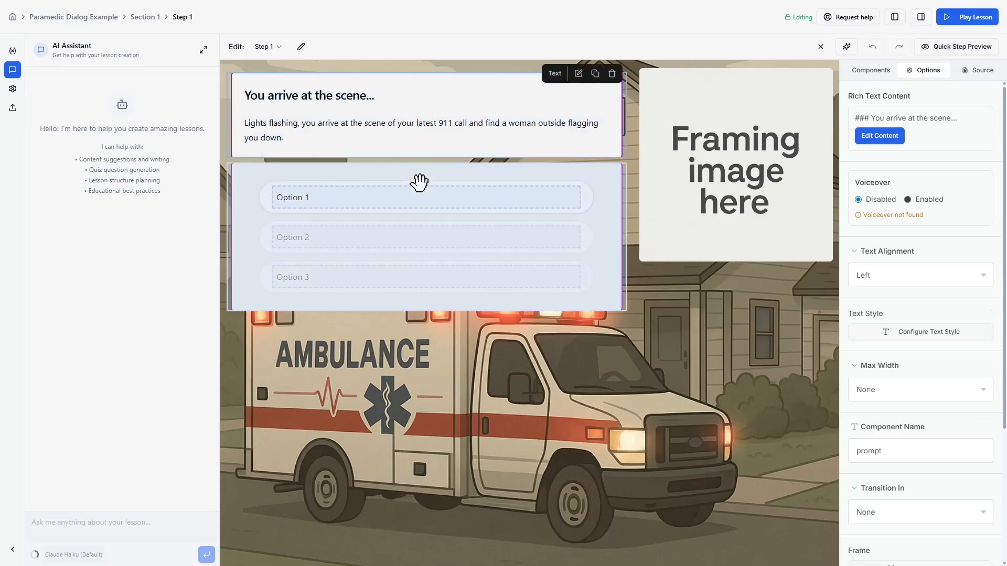
{"action": "left_click", "coordinate": [244, 190]}
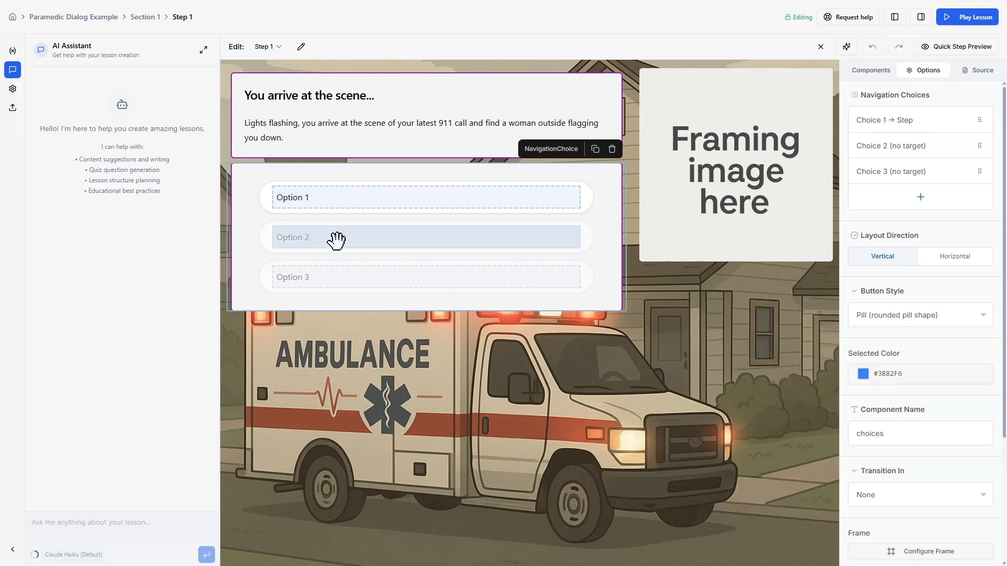
{"action": "left_click", "coordinate": [888, 116]}
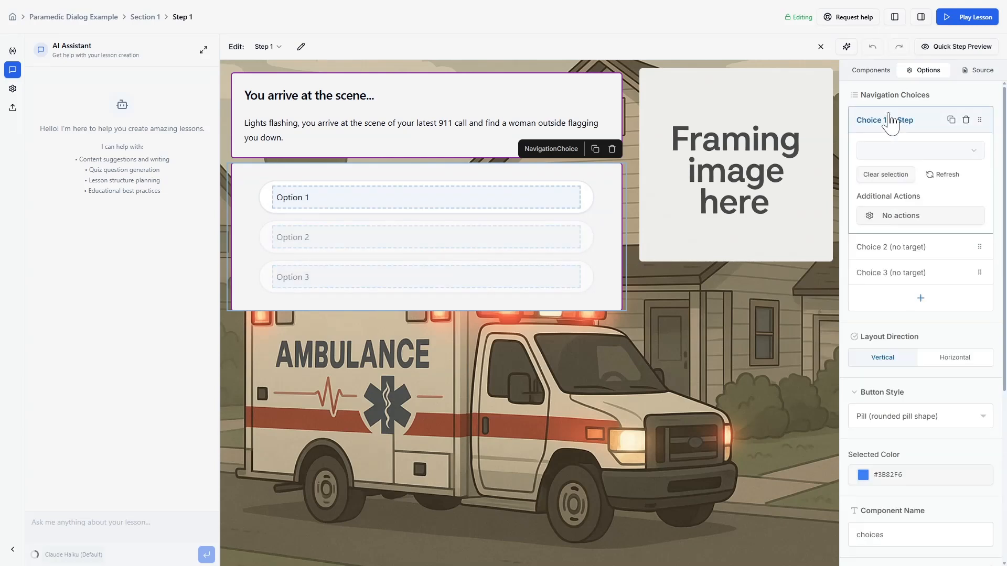
{"action": "left_click", "coordinate": [907, 153]}
{"action": "left_click", "coordinate": [901, 152]}
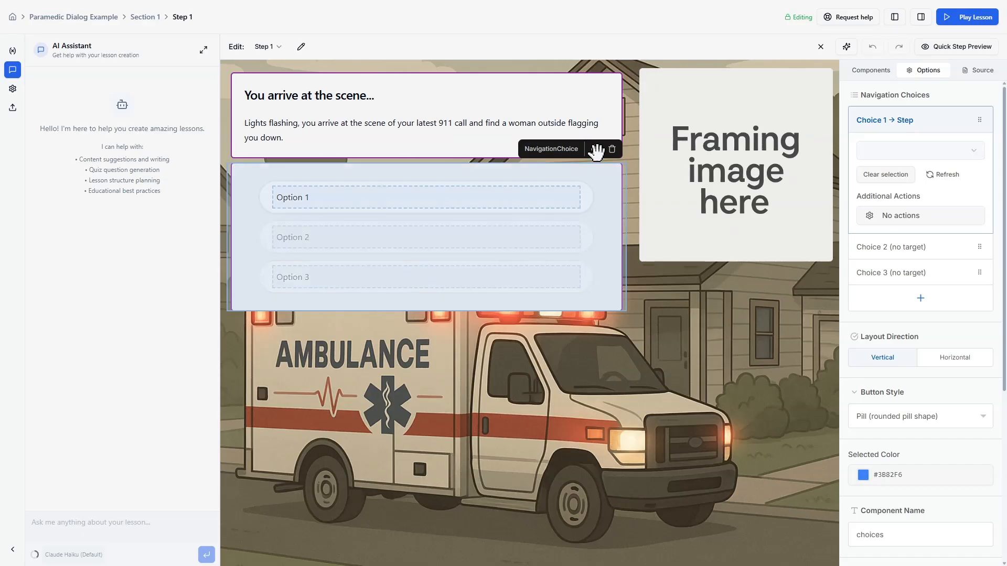
{"action": "left_click", "coordinate": [819, 47]}
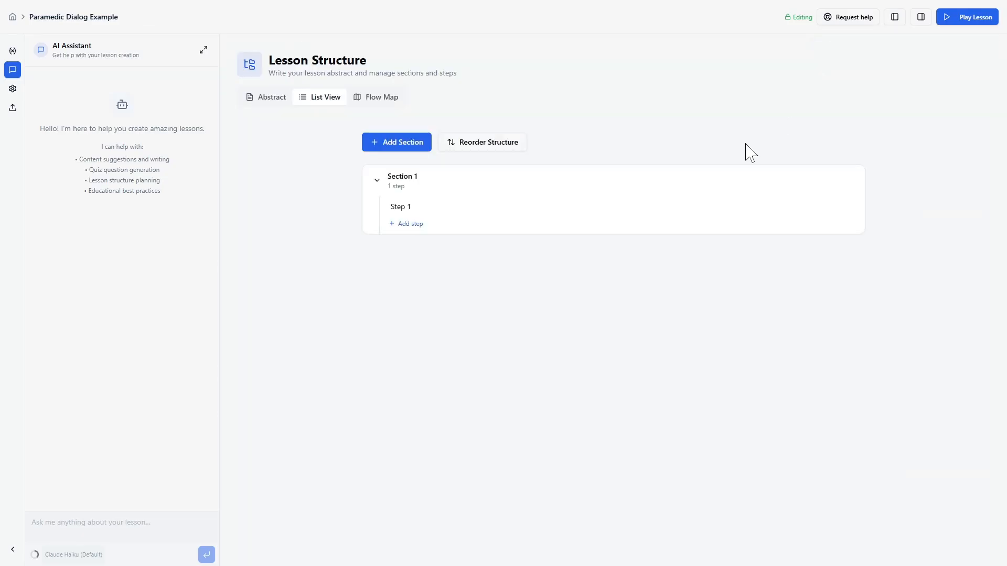
Step: Save Step 1 as a reusable template named "Decision Step Layout"
{"action": "left_click", "coordinate": [858, 207]}
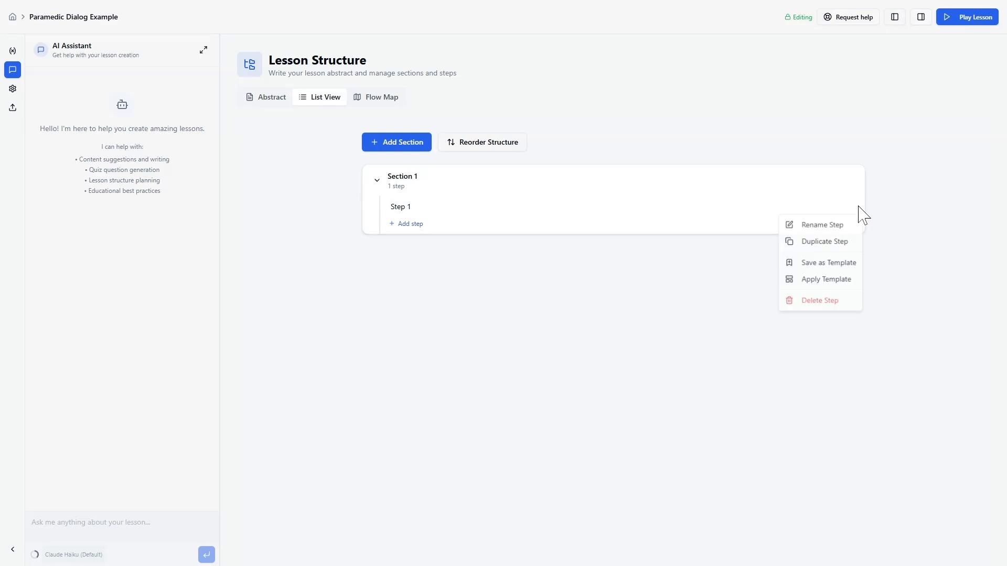
{"action": "left_click", "coordinate": [826, 268]}
{"action": "type", "text": "Decision Step Layout"}
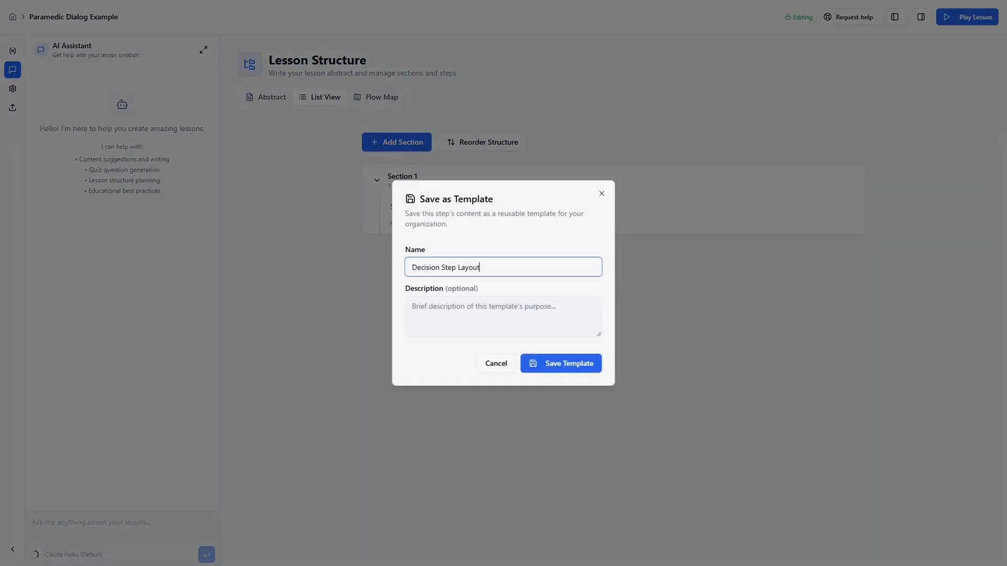
{"action": "left_click", "coordinate": [572, 373]}
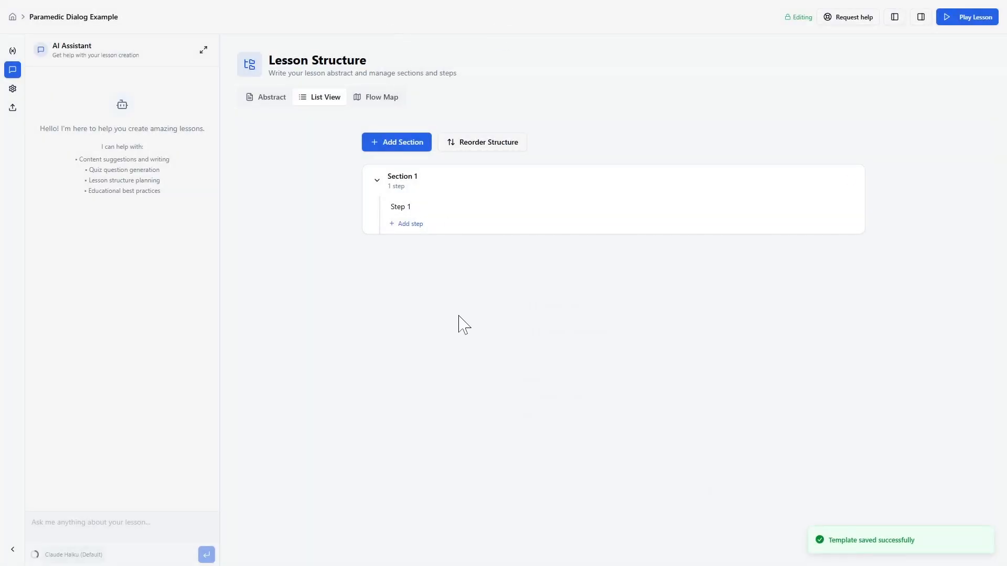
Step: Open the lesson abstract and read its introduction and the Lesson Style instructions
{"action": "left_click", "coordinate": [273, 99]}
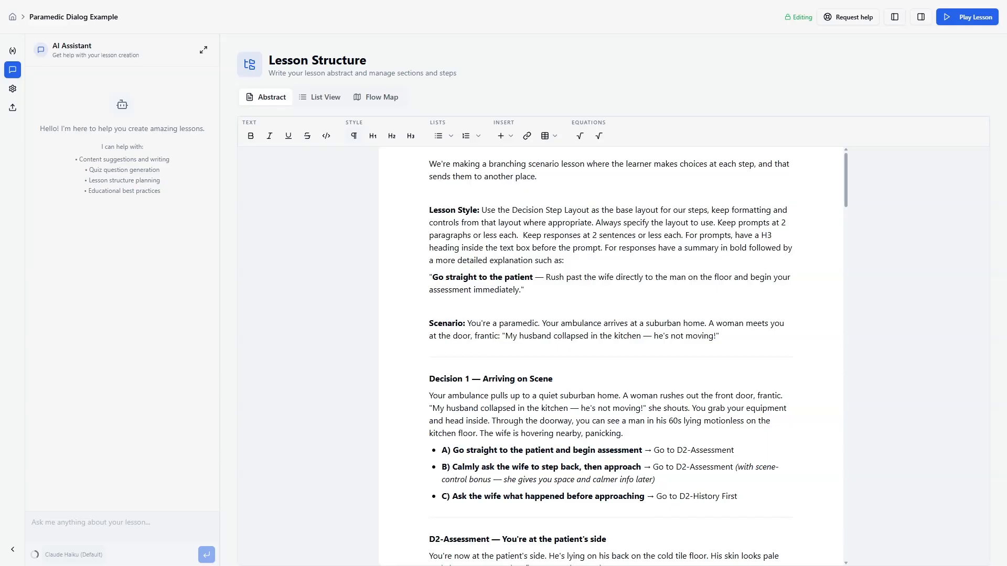
{"action": "triple_click", "coordinate": [608, 170]}
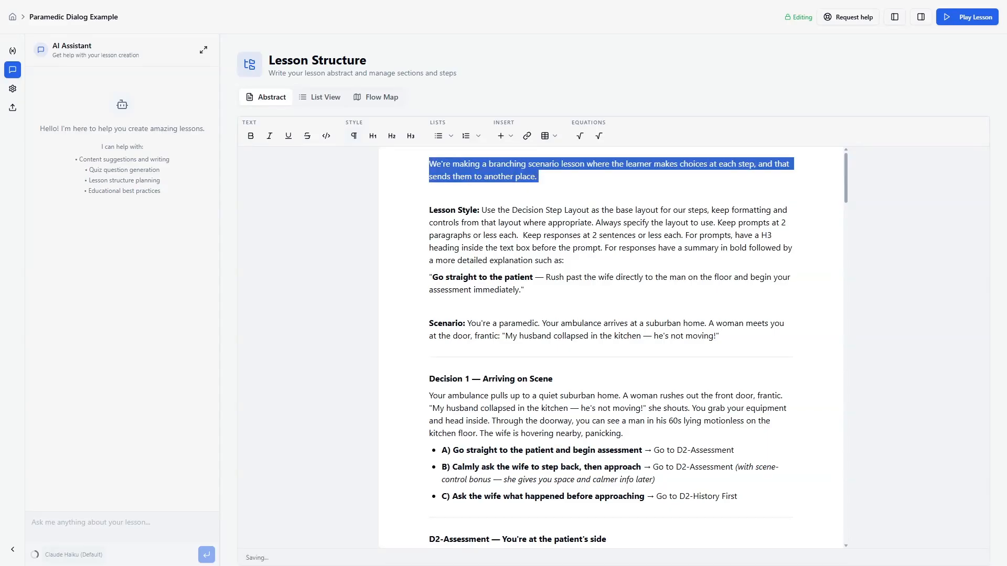
{"action": "left_click_drag", "start_coordinate": [429, 209], "coordinate": [524, 289]}
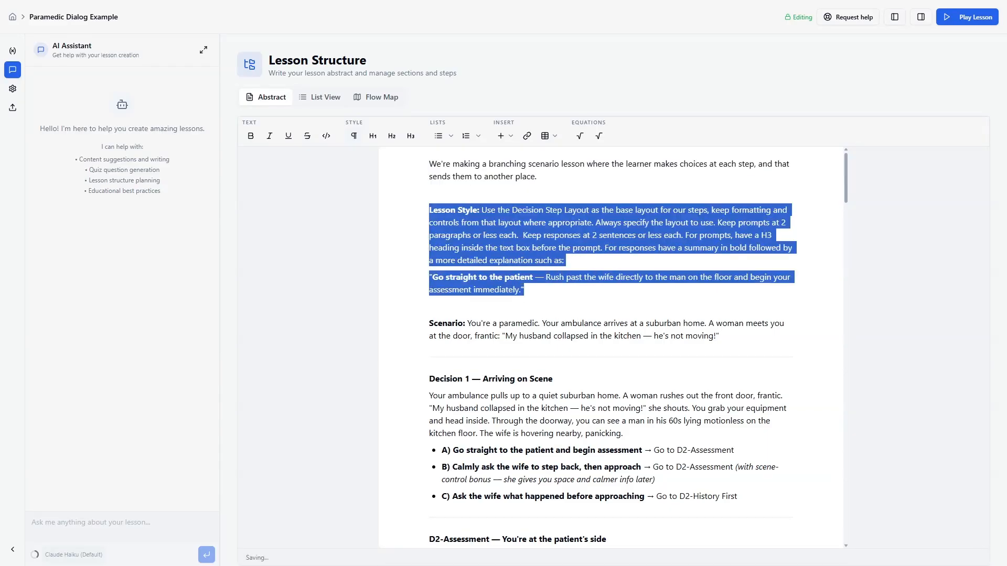
{"action": "left_click", "coordinate": [430, 306]}
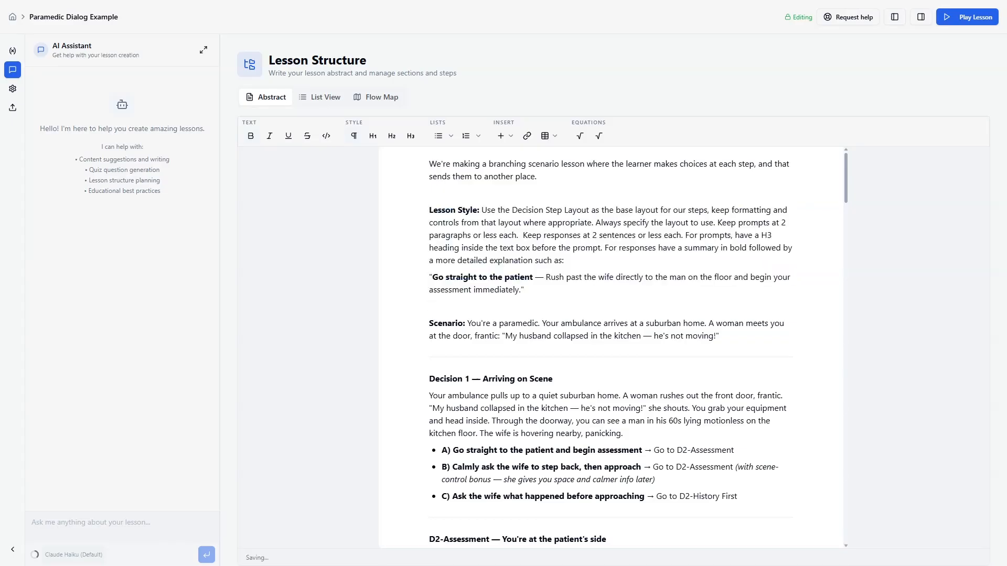
Step: Read through the abstract's scenario decisions, from Decision 1 to D5-Shock, and the three endings with their branching targets
{"action": "scroll", "coordinate": [611, 357], "scroll_direction": "down", "scroll_amount": 2}
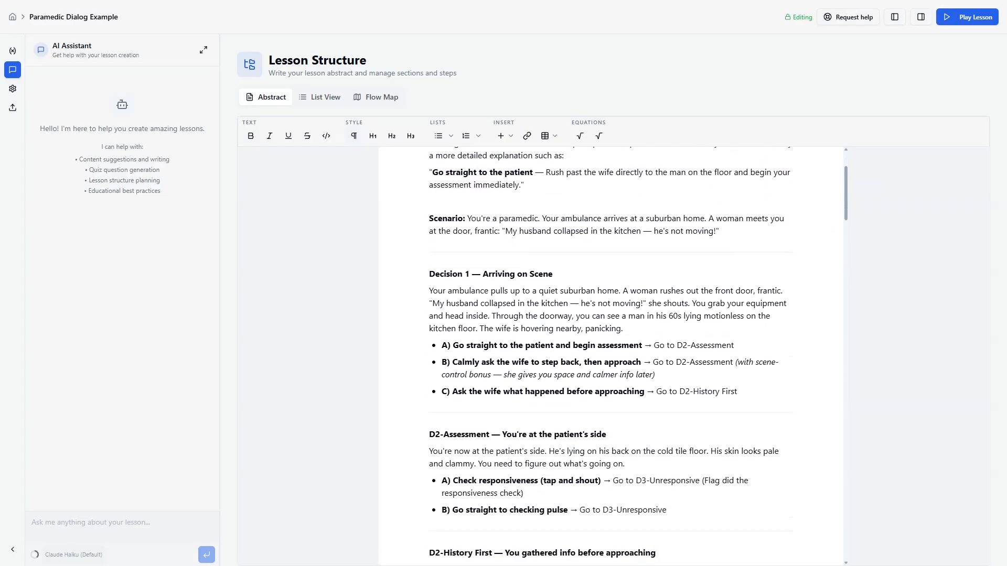
{"action": "scroll", "coordinate": [611, 356], "scroll_direction": "down", "scroll_amount": 1}
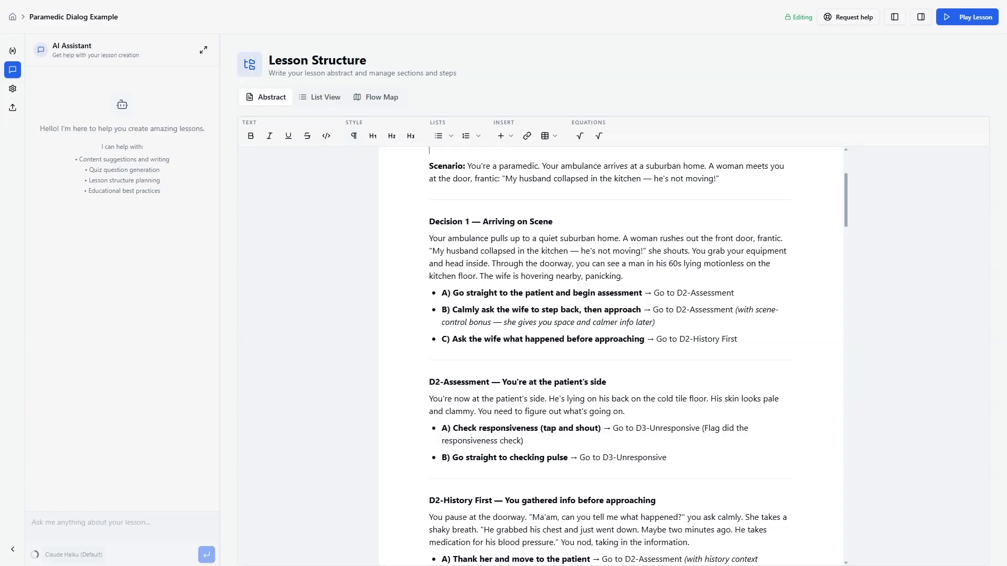
{"action": "left_click", "coordinate": [735, 310]}
{"action": "scroll", "coordinate": [611, 356], "scroll_direction": "down", "scroll_amount": 3}
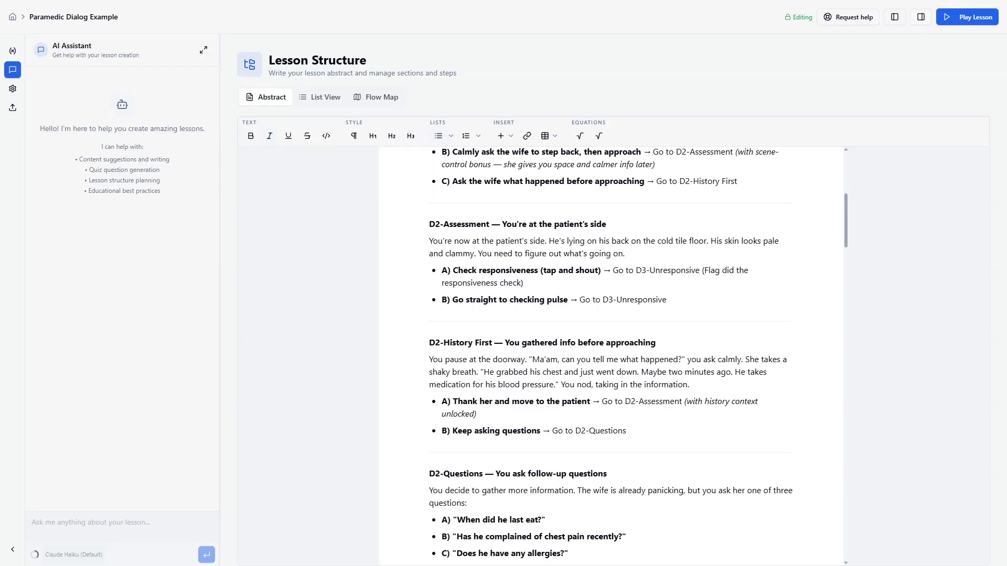
{"action": "scroll", "coordinate": [611, 357], "scroll_direction": "down", "scroll_amount": 1}
{"action": "scroll", "coordinate": [611, 357], "scroll_direction": "down", "scroll_amount": 5}
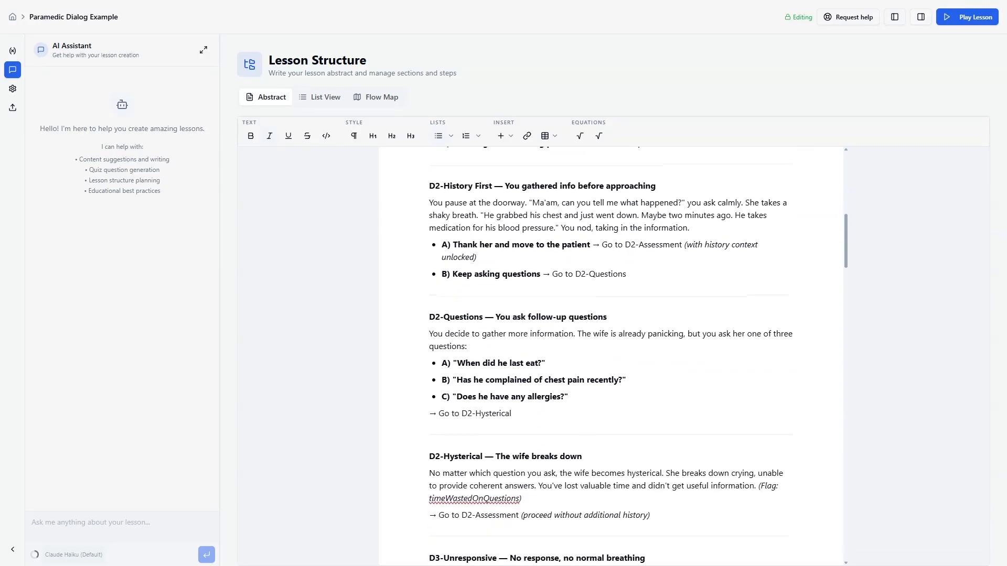
{"action": "scroll", "coordinate": [611, 356], "scroll_direction": "down", "scroll_amount": 6}
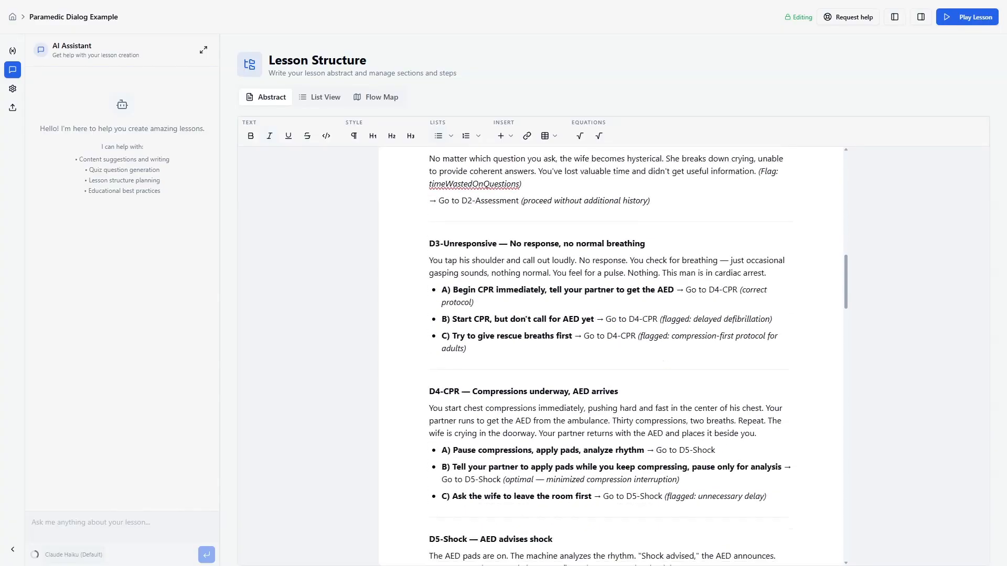
{"action": "scroll", "coordinate": [611, 357], "scroll_direction": "down", "scroll_amount": 4}
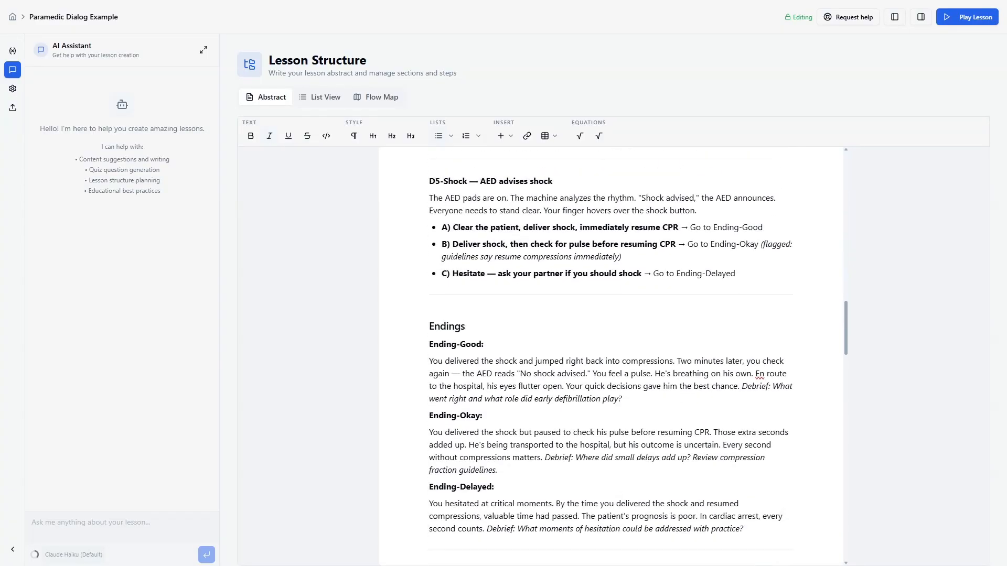
{"action": "left_click", "coordinate": [574, 189]}
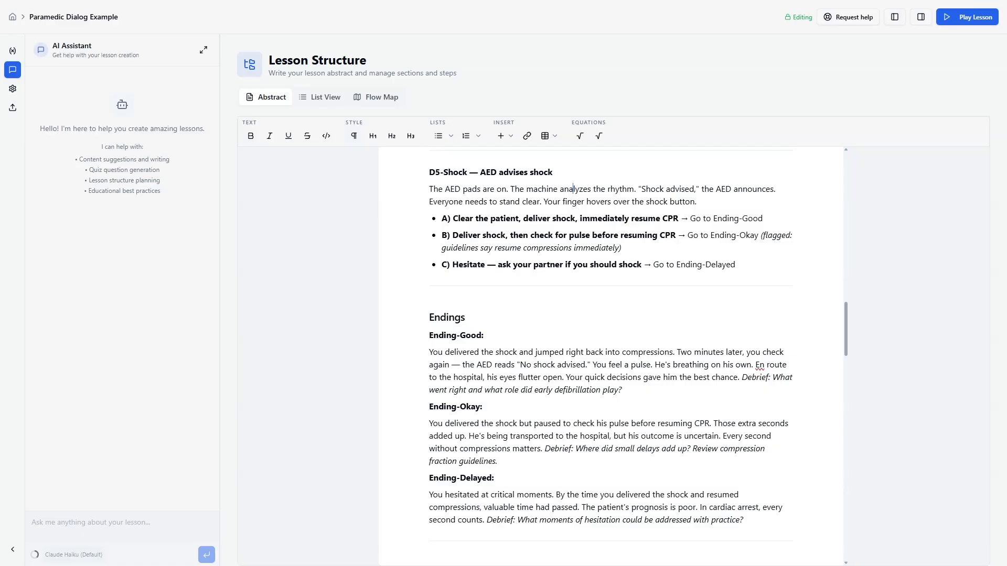
{"action": "scroll", "coordinate": [611, 356], "scroll_direction": "down", "scroll_amount": 1}
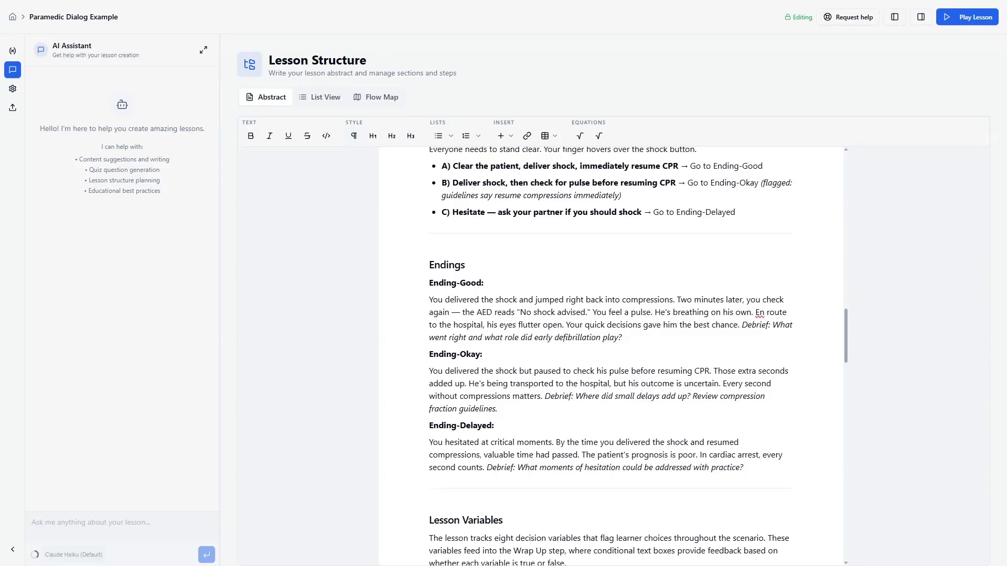
Step: Review the Lesson Variables table and the Wrap Up Feedback Table, comparing the true and false feedback for each variable
{"action": "scroll", "coordinate": [610, 356], "scroll_direction": "down", "scroll_amount": 7}
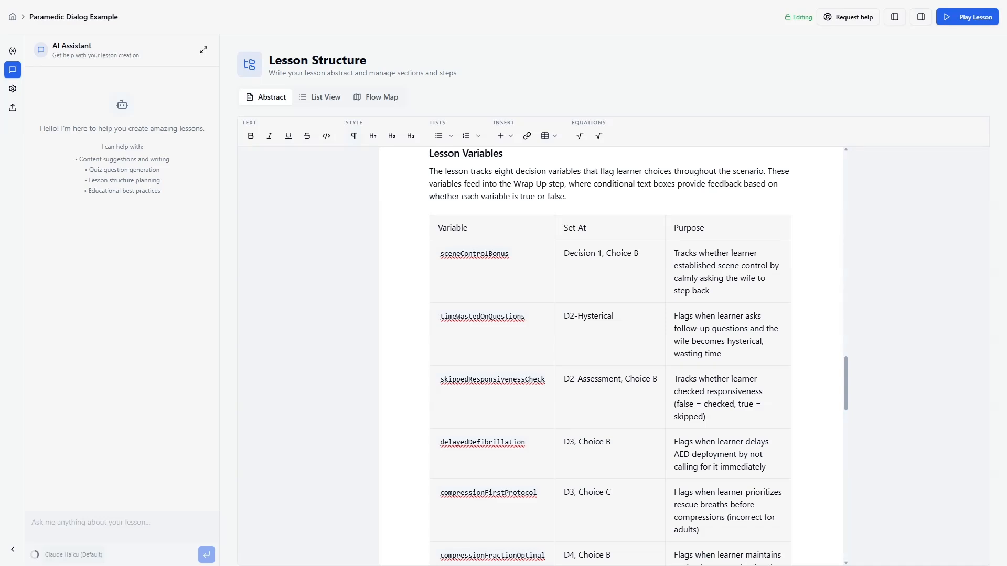
{"action": "scroll", "coordinate": [611, 356], "scroll_direction": "down", "scroll_amount": 6}
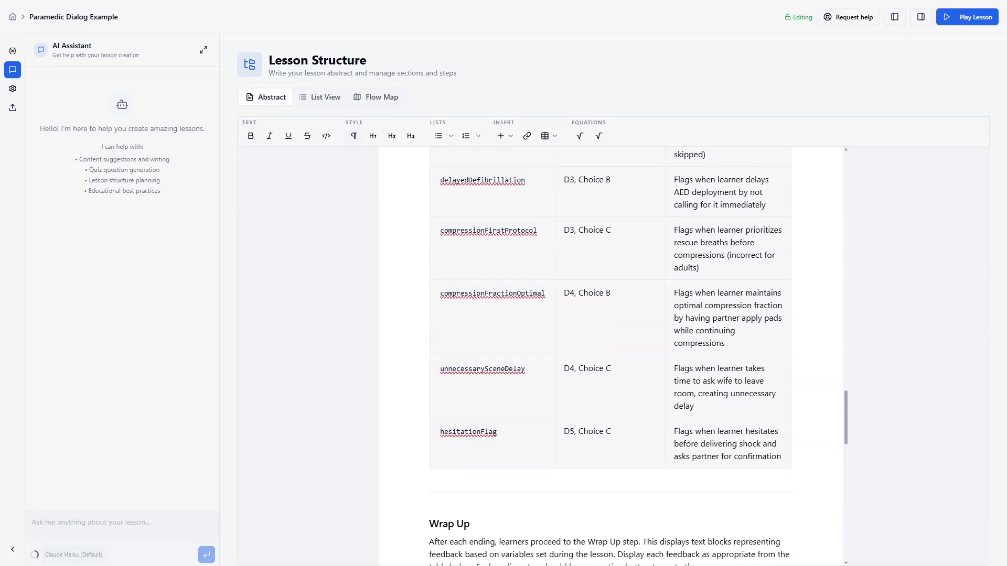
{"action": "scroll", "coordinate": [611, 357], "scroll_direction": "down", "scroll_amount": 5}
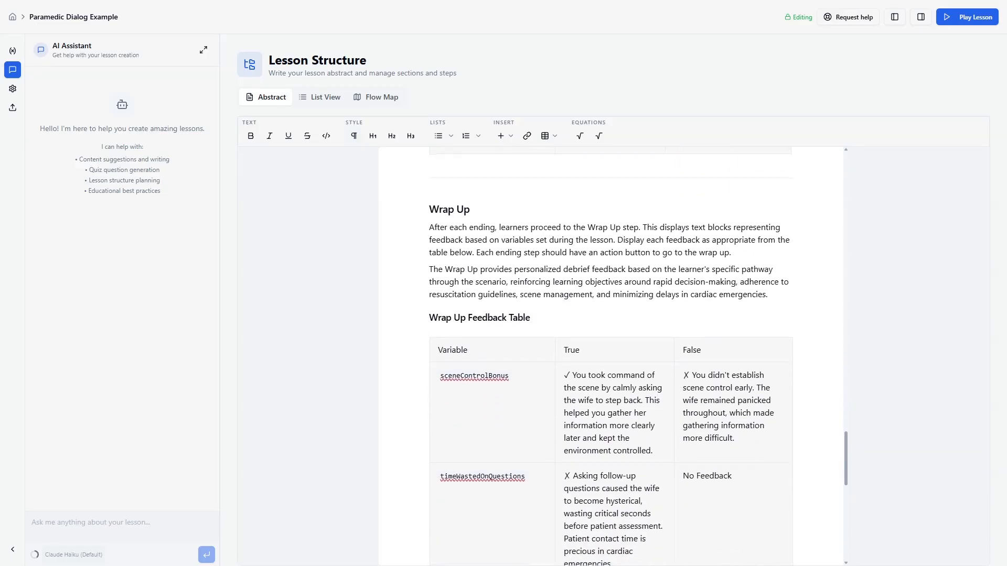
{"action": "scroll", "coordinate": [611, 357], "scroll_direction": "down", "scroll_amount": 1}
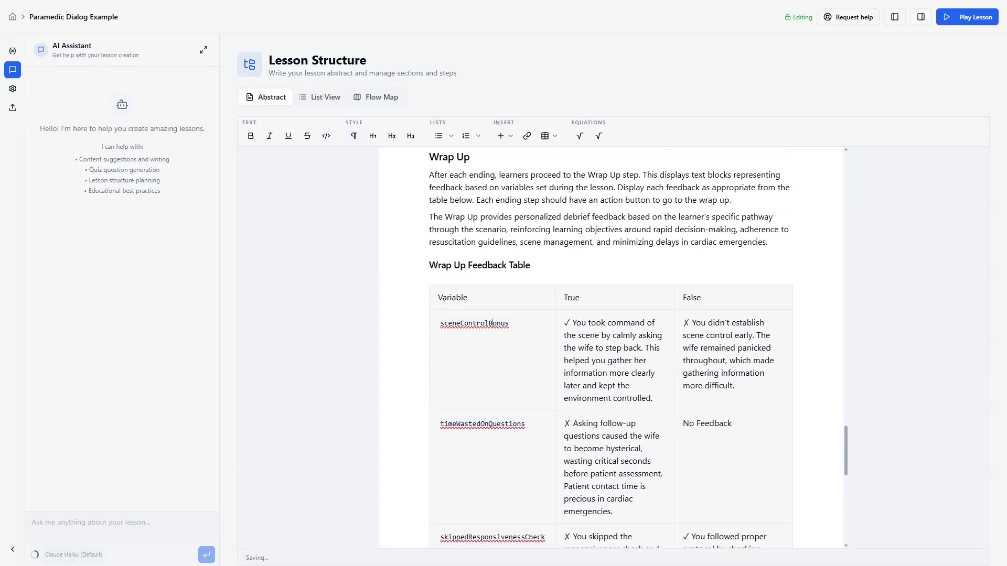
{"action": "scroll", "coordinate": [492, 271], "scroll_direction": "down", "scroll_amount": 1}
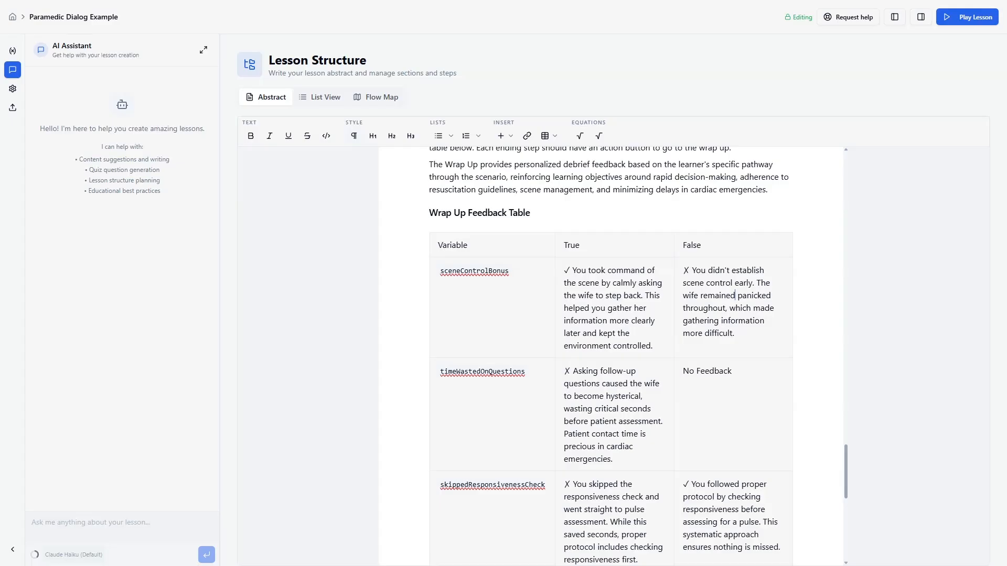
{"action": "left_click_drag", "start_coordinate": [564, 270], "coordinate": [651, 346]}
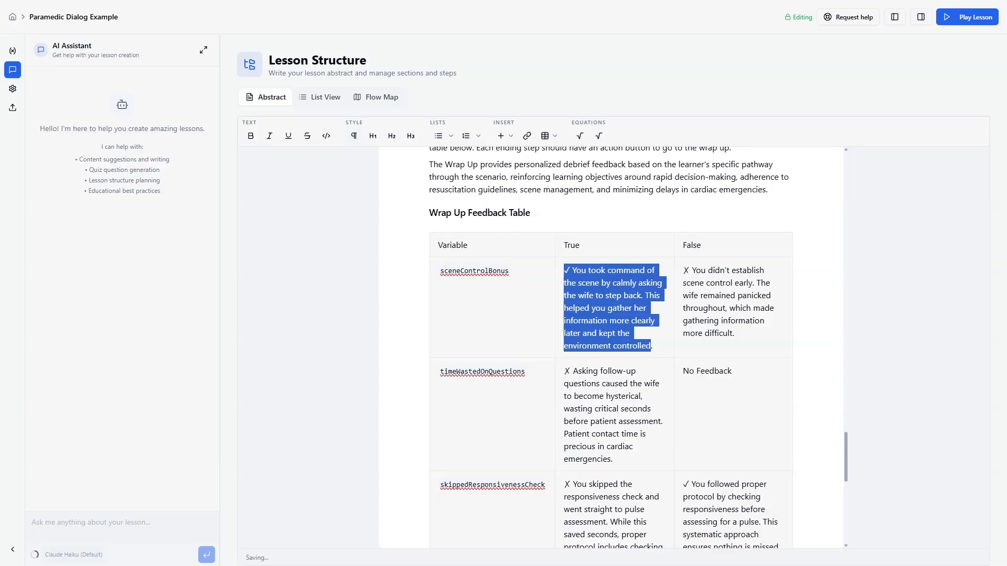
{"action": "left_click_drag", "start_coordinate": [683, 270], "coordinate": [734, 333]}
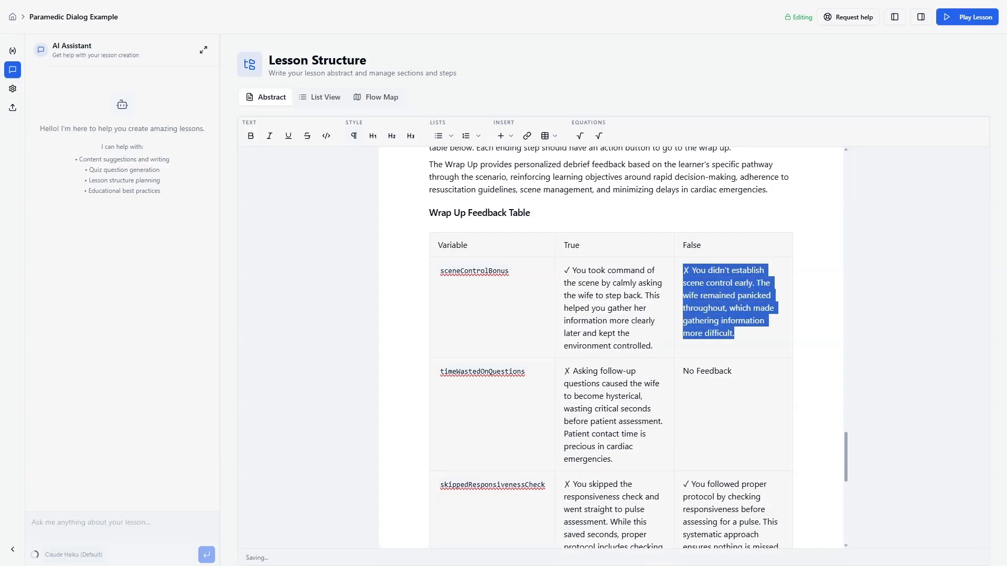
{"action": "left_click", "coordinate": [736, 308]}
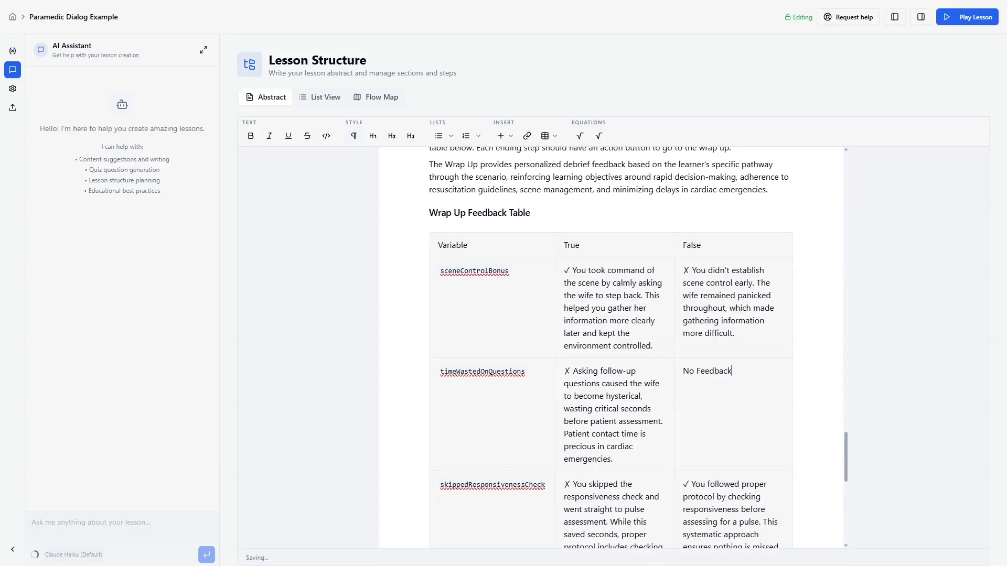
{"action": "scroll", "coordinate": [611, 346], "scroll_direction": "down", "scroll_amount": 7}
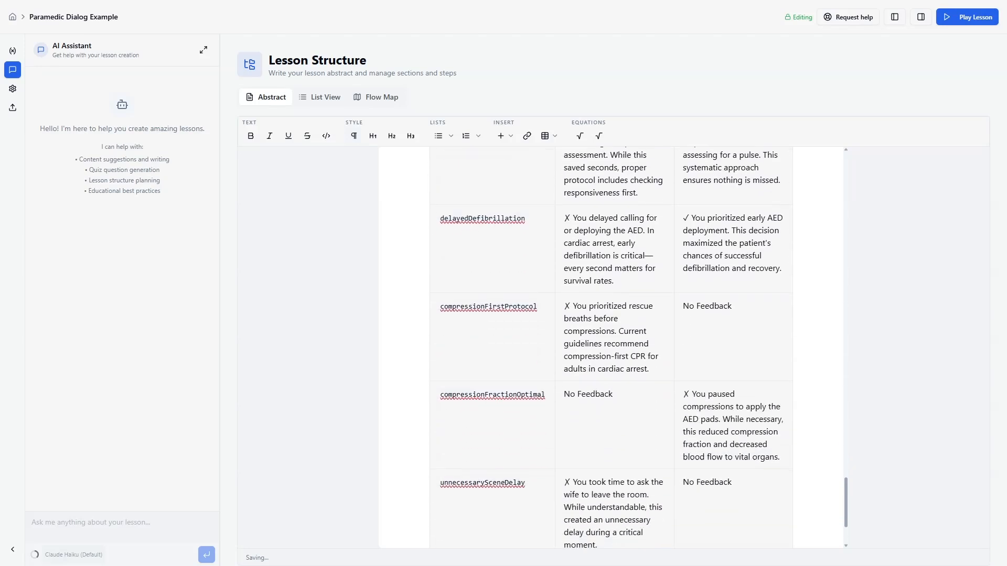
{"action": "scroll", "coordinate": [611, 346], "scroll_direction": "down", "scroll_amount": 2}
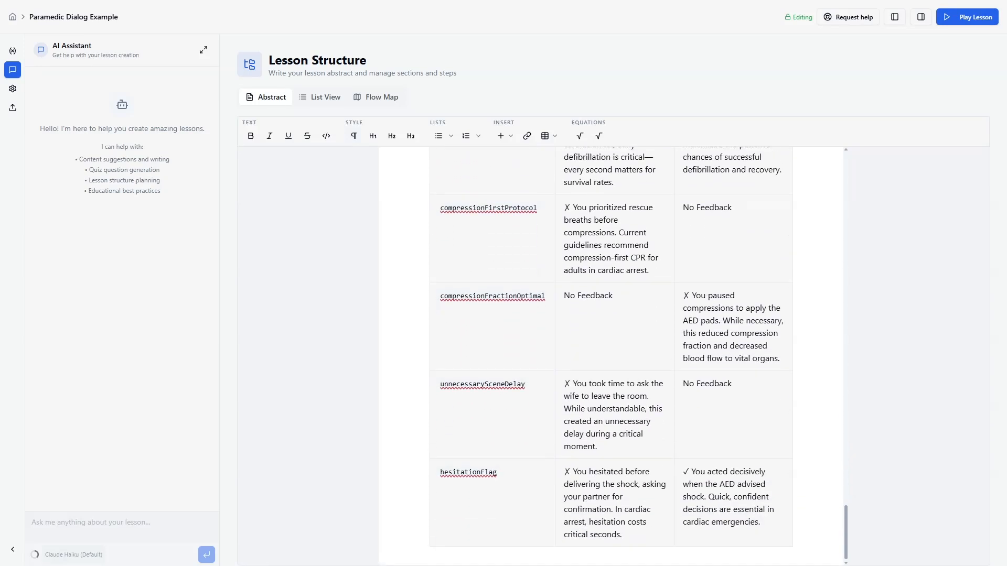
{"action": "scroll", "coordinate": [611, 346], "scroll_direction": "up", "scroll_amount": 2}
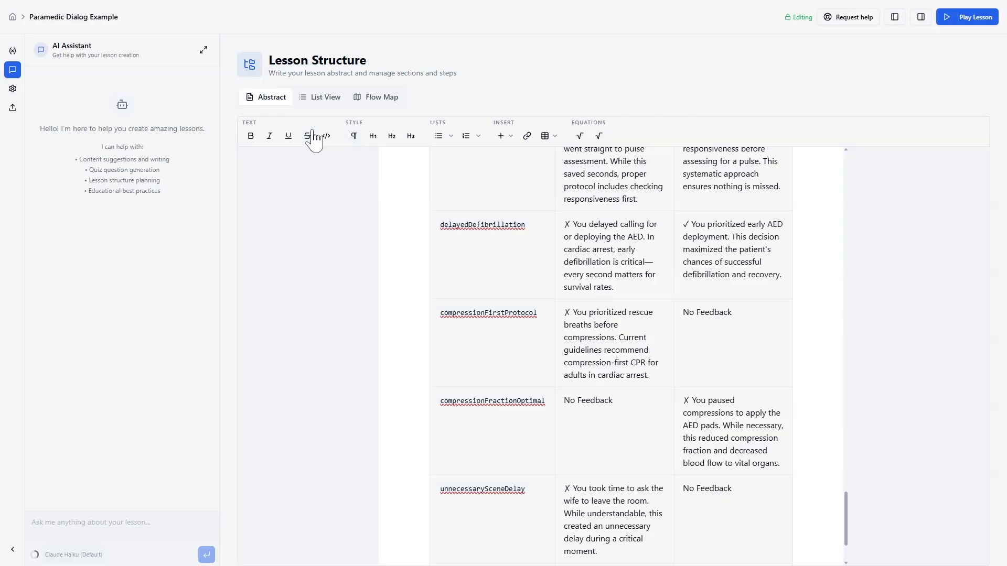
Step: Return to the lesson's section list and delete Section 1 with its step
{"action": "left_click", "coordinate": [319, 98]}
{"action": "left_click", "coordinate": [850, 182]}
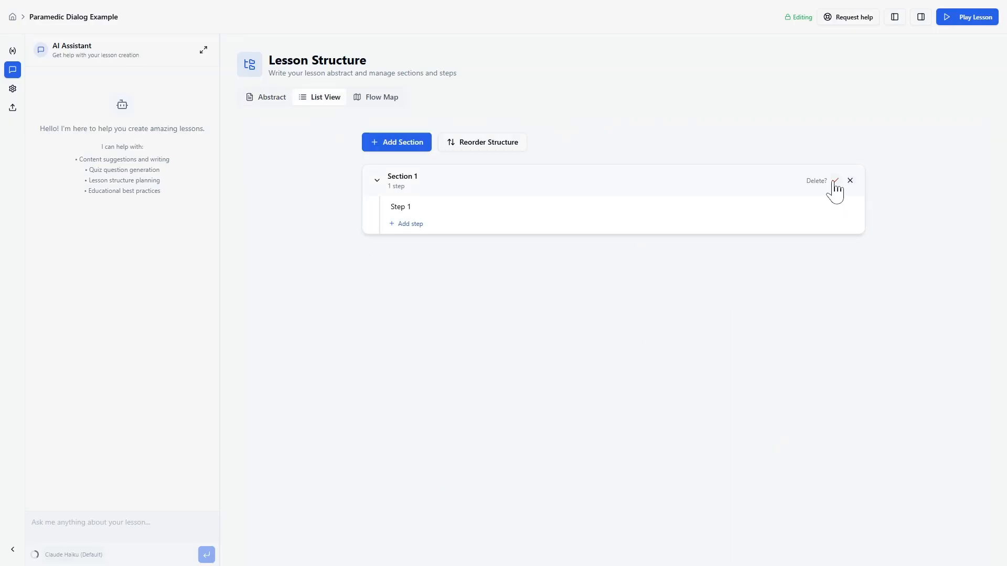
{"action": "left_click", "coordinate": [834, 181]}
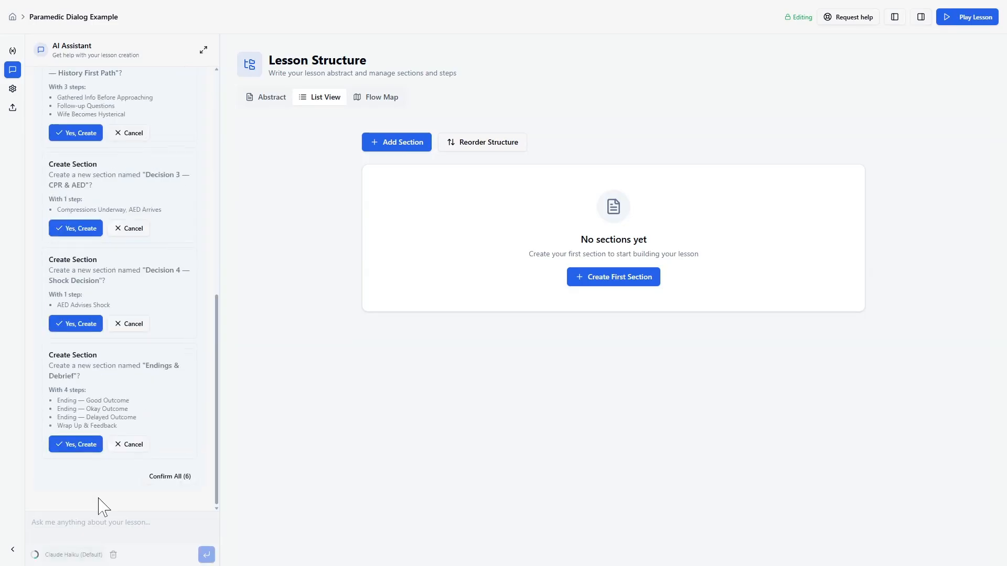
Step: Confirm the creation of all six sections proposed by the AI Assistant at once
{"action": "left_click", "coordinate": [157, 478]}
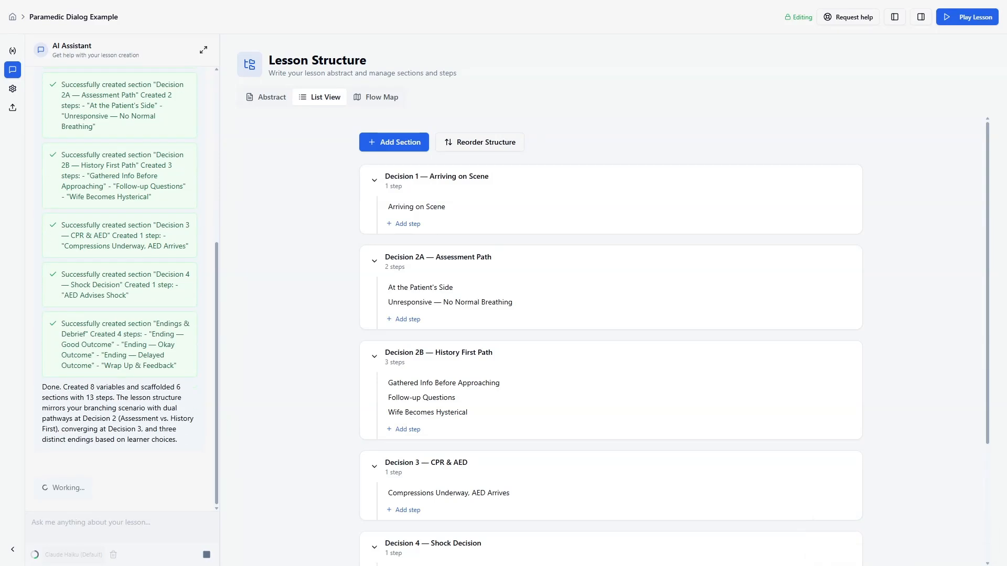
Step: Review the lesson's variables and the section list from Decision 1 — Arriving on Scene through Endings & Debrief
{"action": "left_click", "coordinate": [12, 51]}
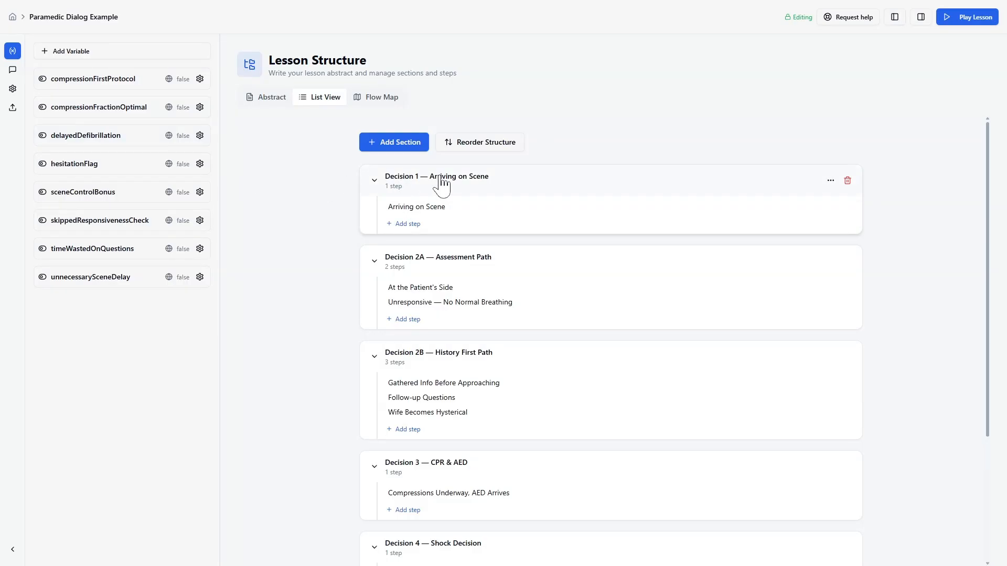
{"action": "scroll", "coordinate": [521, 235], "scroll_direction": "down", "scroll_amount": 1}
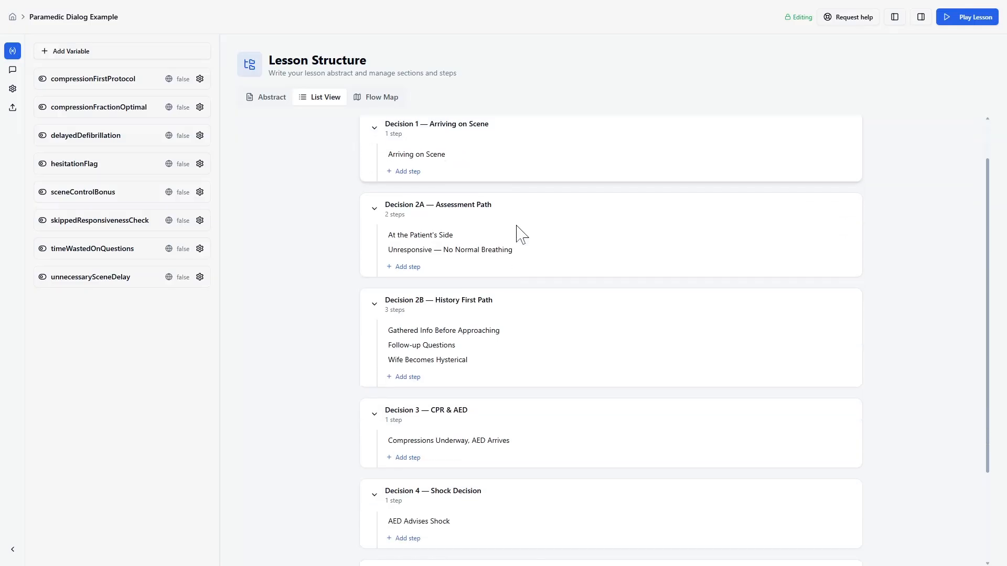
{"action": "scroll", "coordinate": [521, 234], "scroll_direction": "down", "scroll_amount": 1}
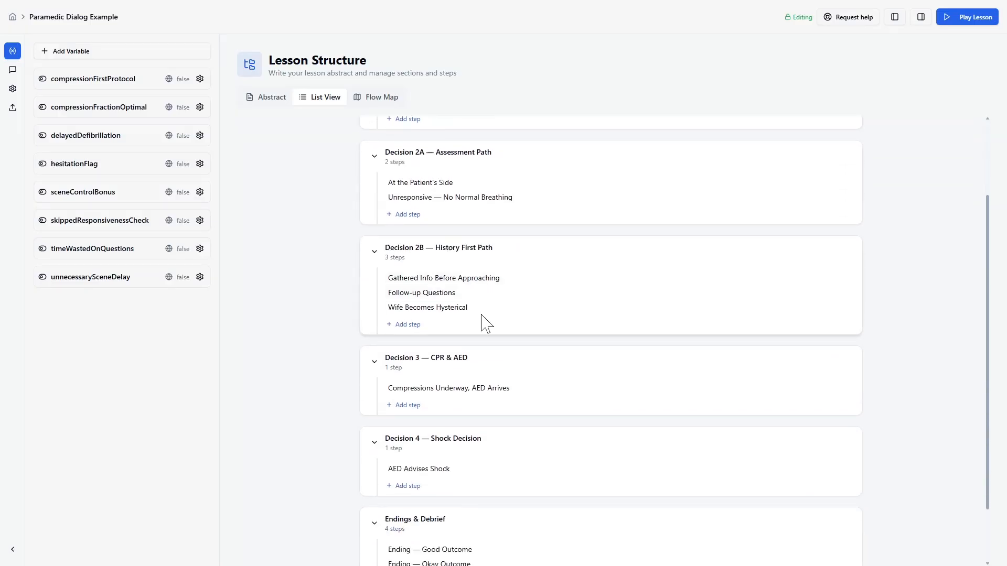
{"action": "scroll", "coordinate": [571, 367], "scroll_direction": "down", "scroll_amount": 1}
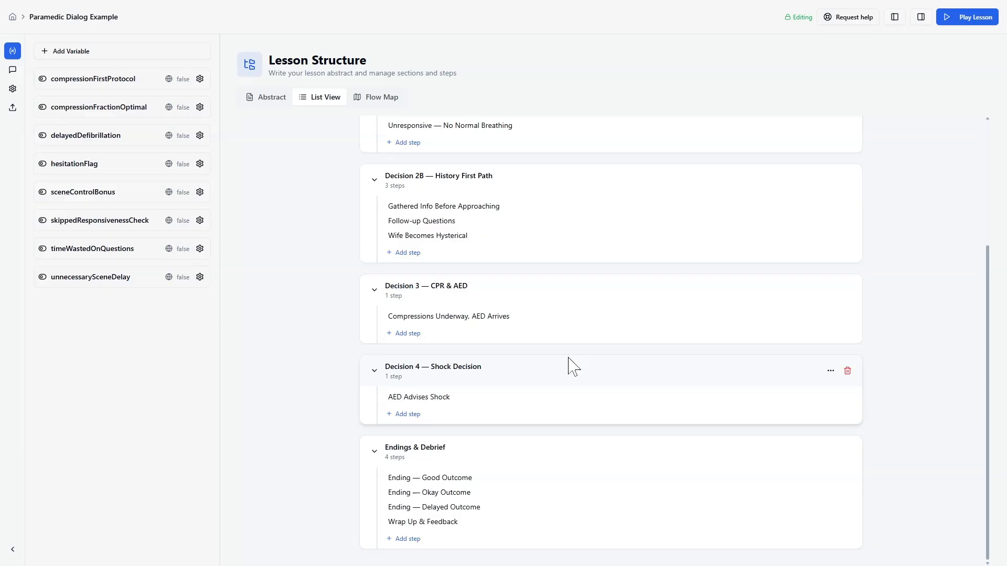
{"action": "scroll", "coordinate": [571, 367], "scroll_direction": "up", "scroll_amount": 3}
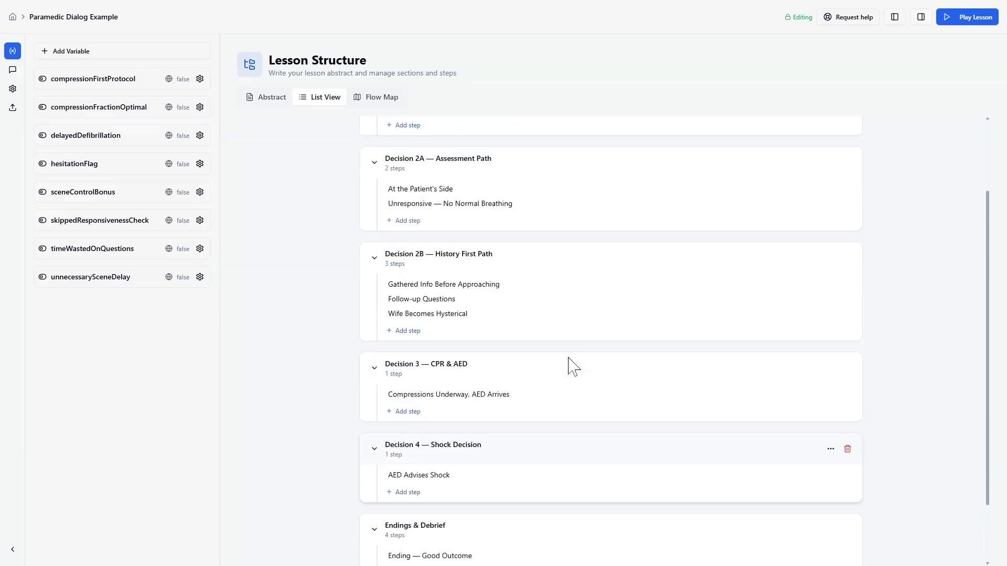
Step: Open the Arriving on Scene step, clear the AI Assistant's conversation and ask it to "Generate the first step using our template"
{"action": "left_click", "coordinate": [13, 69]}
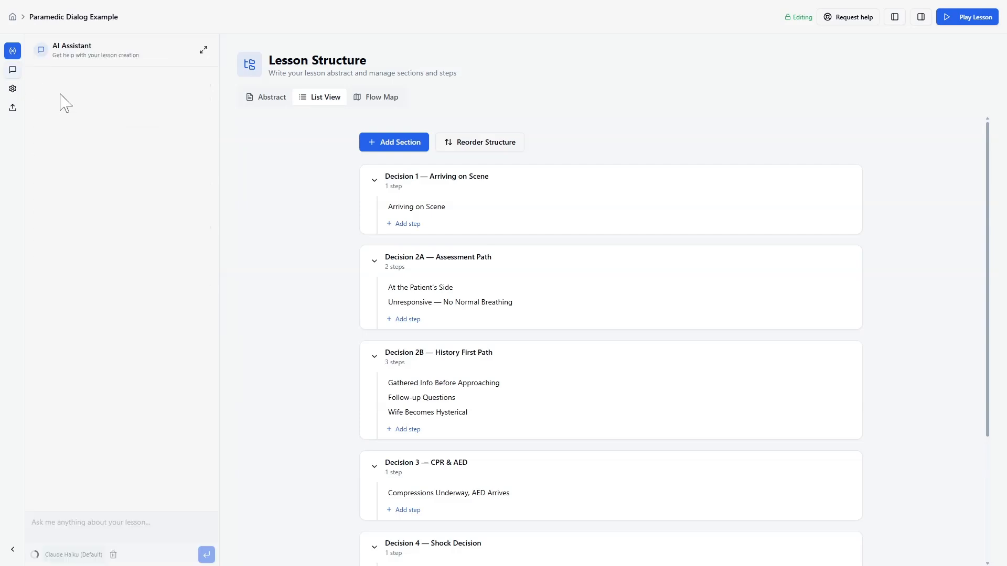
{"action": "left_click", "coordinate": [419, 209]}
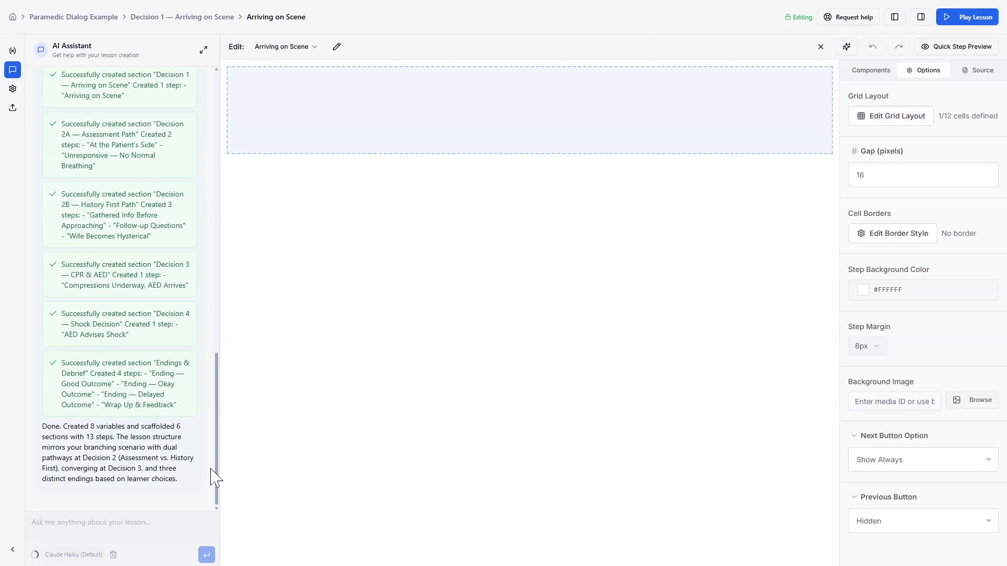
{"action": "left_click", "coordinate": [113, 555]}
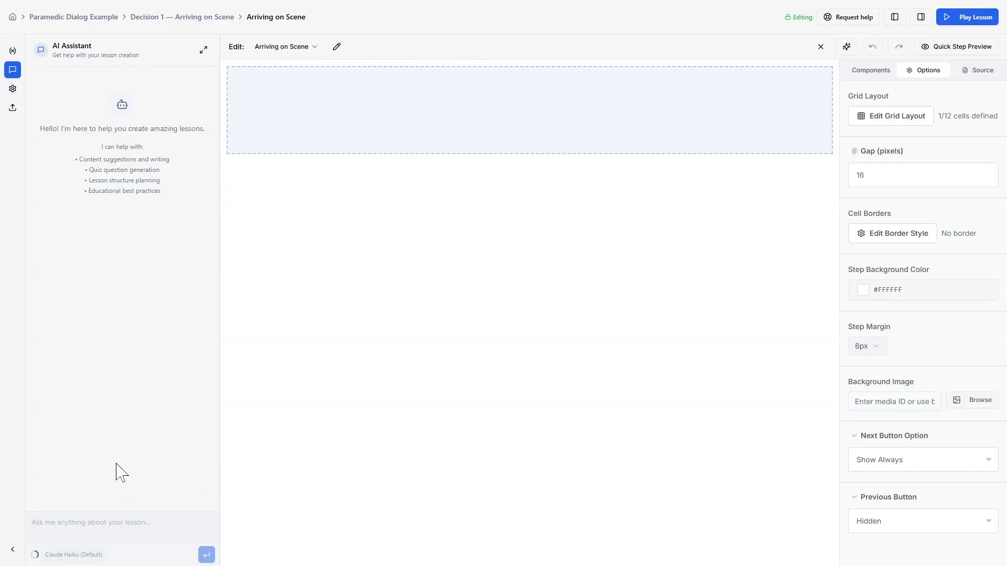
{"action": "type", "text": "Generate "}
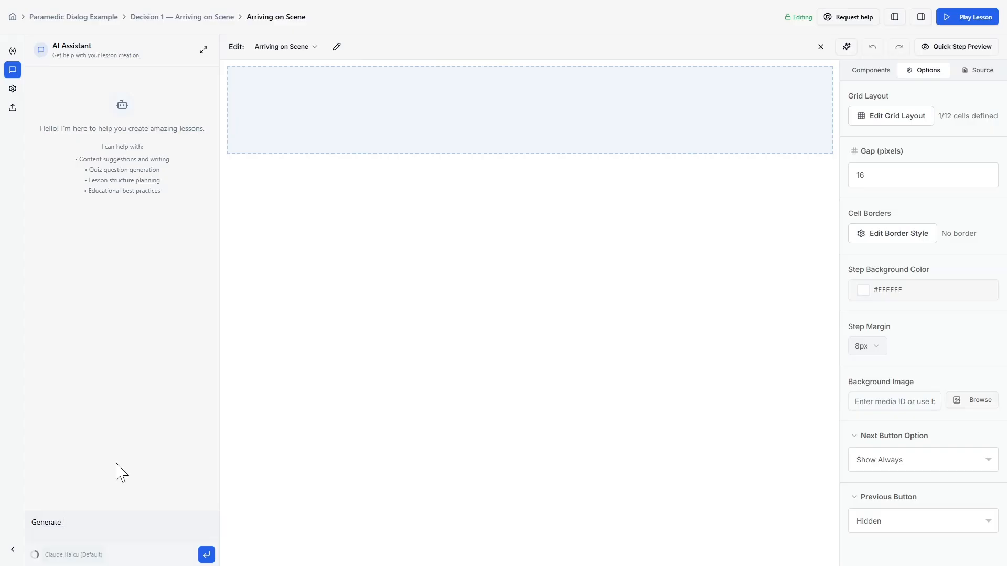
{"action": "type", "text": "the first step using our template"}
{"action": "key", "text": "Return"}
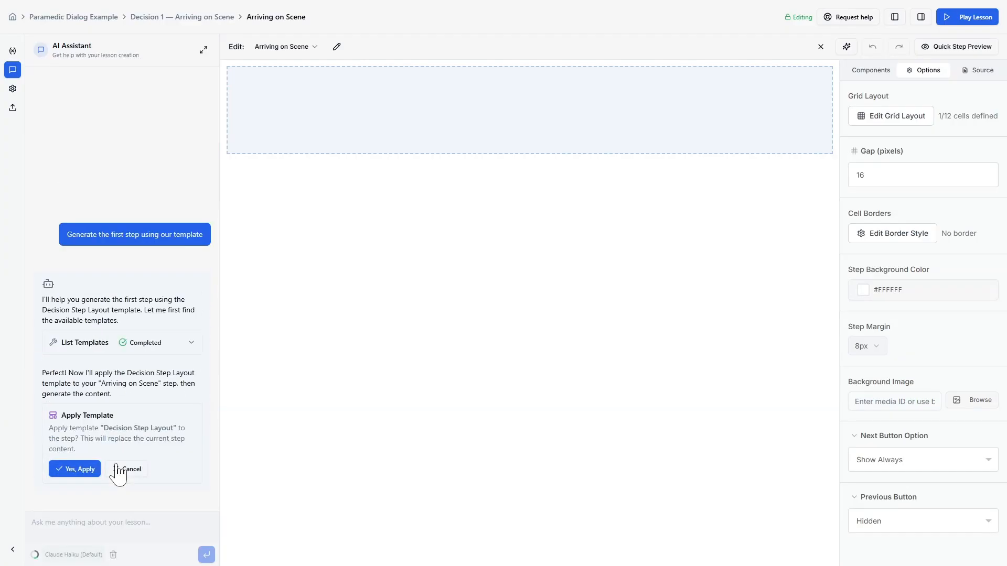
Step: Approve applying the Decision Step Layout template to Arriving on Scene, generate the step's content, review its decision options and save it
{"action": "left_click", "coordinate": [74, 470]}
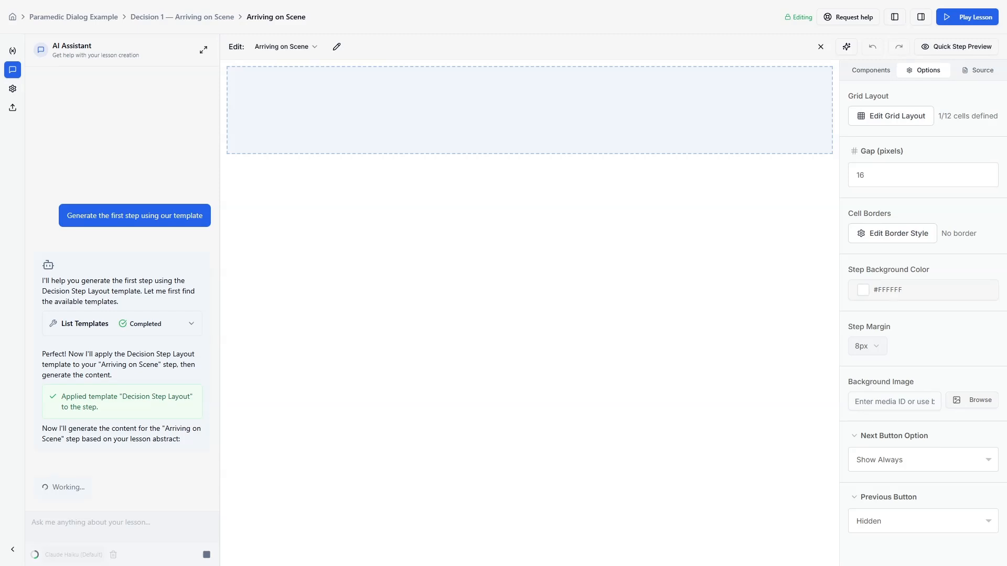
{"action": "left_click", "coordinate": [74, 470]}
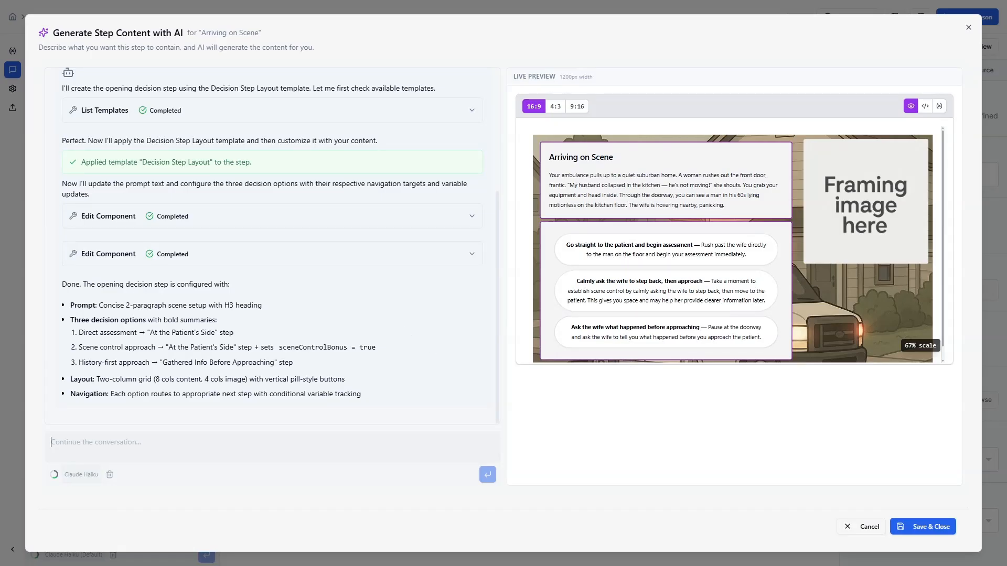
{"action": "left_click_drag", "start_coordinate": [80, 349], "coordinate": [387, 360]}
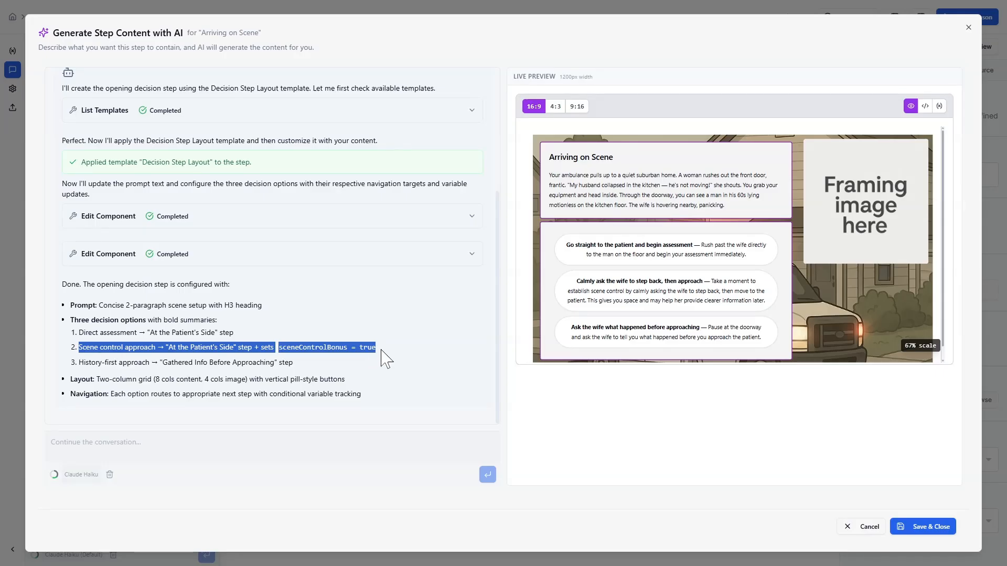
{"action": "left_click", "coordinate": [920, 531]}
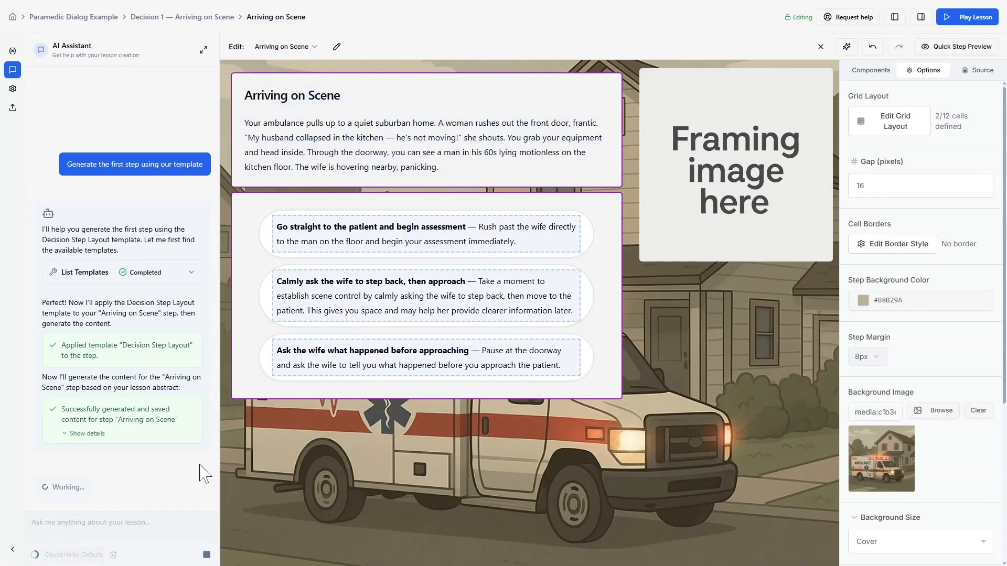
Step: Inspect the target steps of the three navigation choices in Arriving on Scene and the Set Variable action configured for Choice 2
{"action": "left_click", "coordinate": [598, 257]}
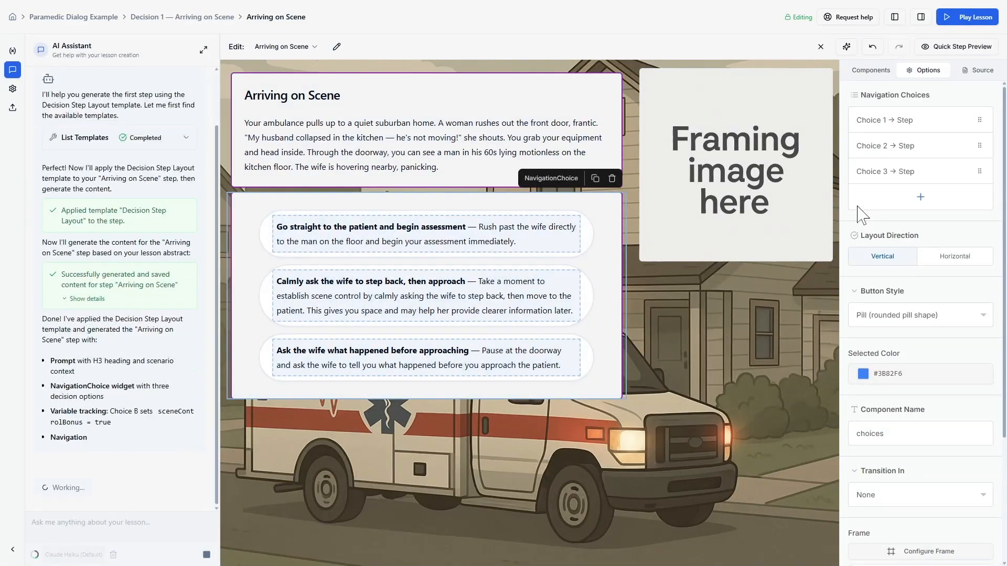
{"action": "left_click", "coordinate": [884, 122]}
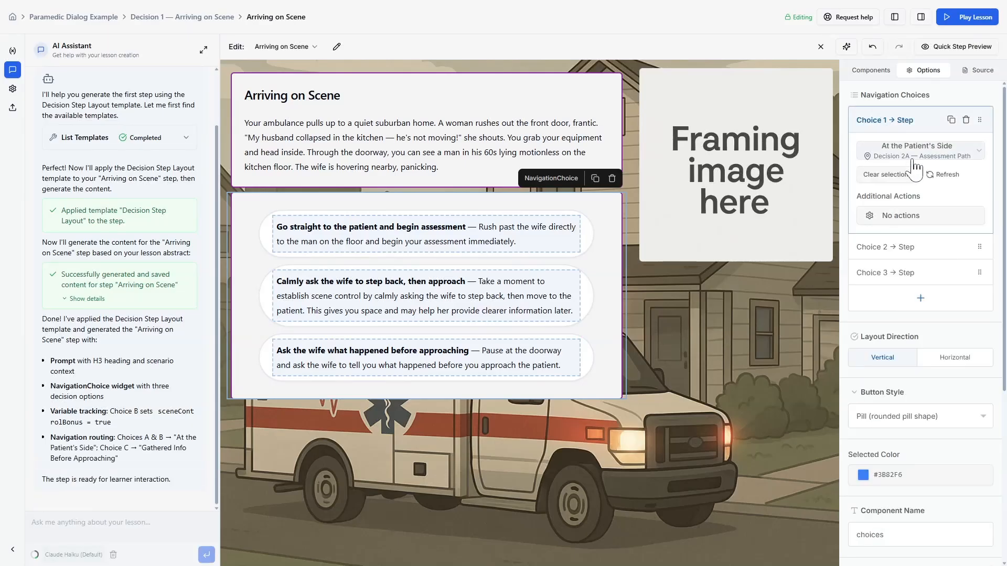
{"action": "left_click", "coordinate": [892, 251]}
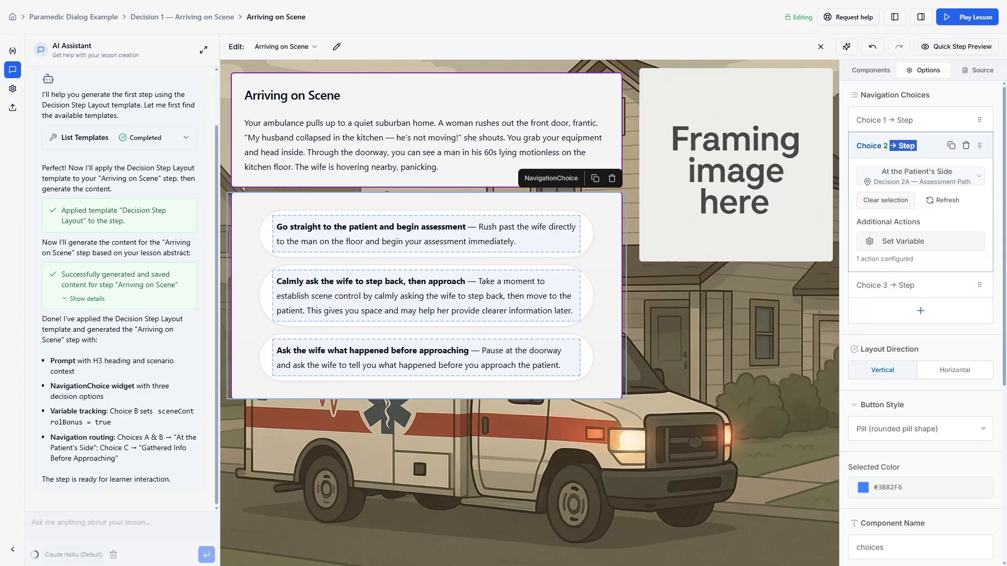
{"action": "left_click", "coordinate": [892, 288]}
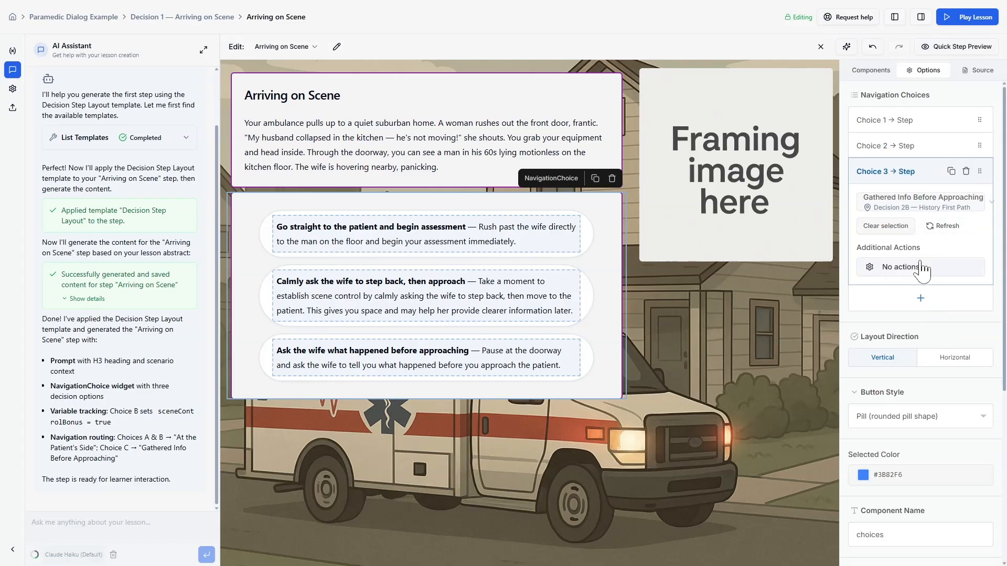
{"action": "left_click", "coordinate": [898, 152]}
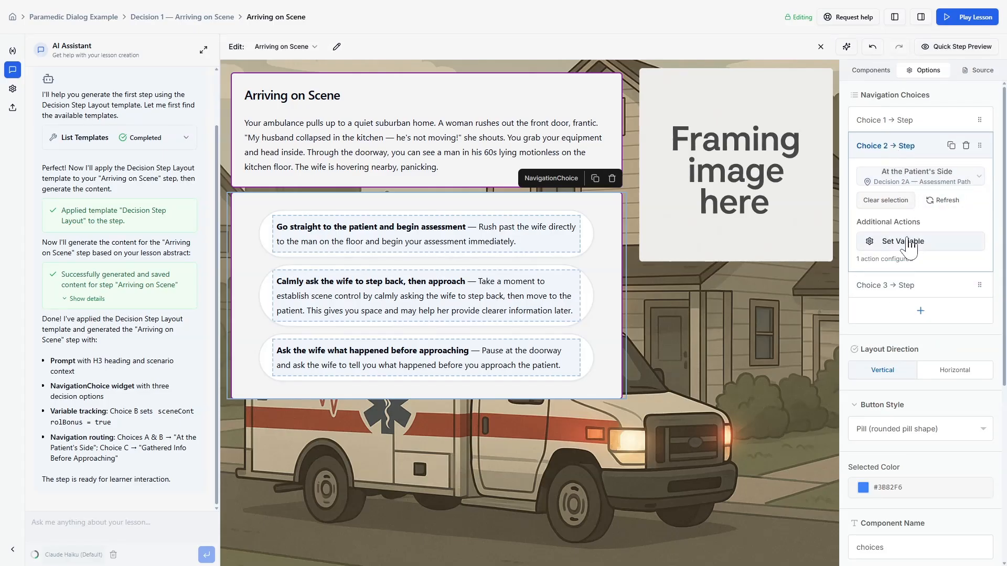
{"action": "left_click", "coordinate": [918, 248]}
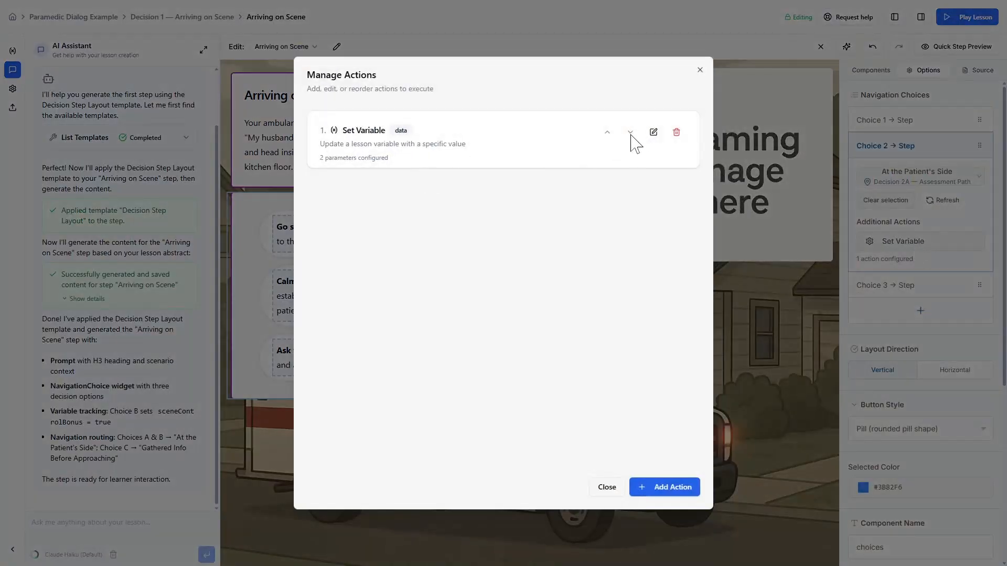
{"action": "left_click", "coordinate": [653, 132]}
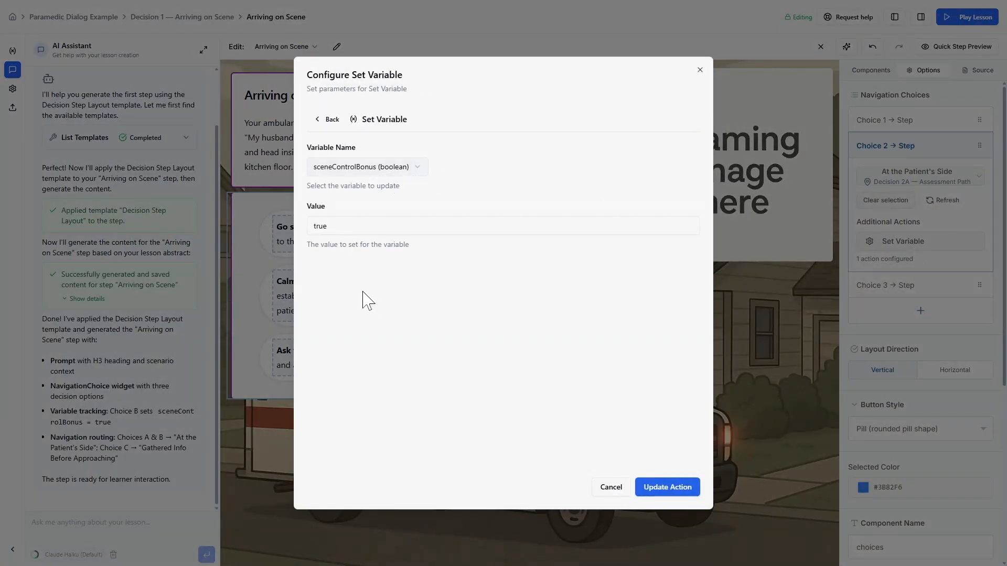
{"action": "left_click", "coordinate": [618, 492]}
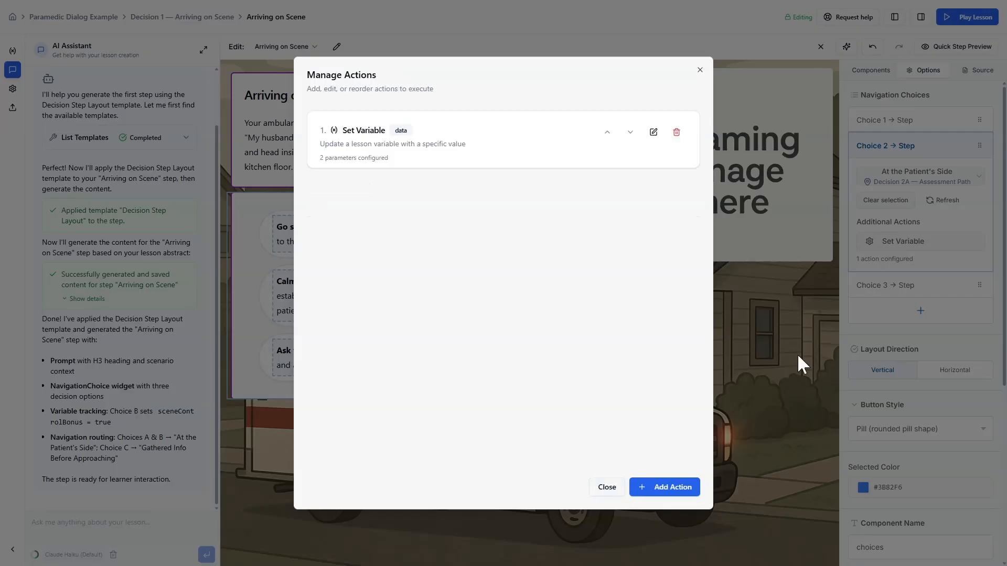
{"action": "left_click", "coordinate": [607, 486]}
{"action": "left_click", "coordinate": [915, 147]}
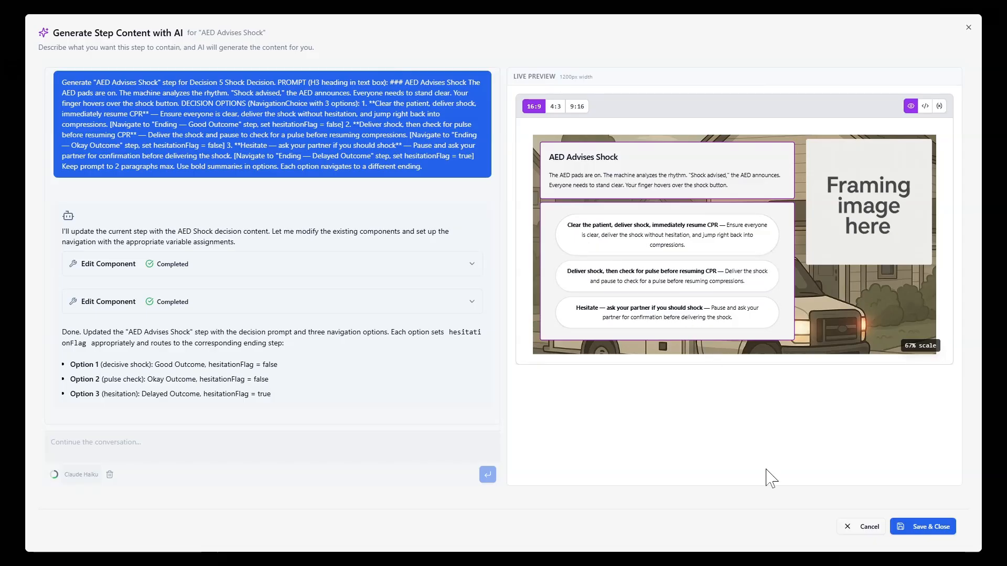
Step: Save the AI-generated content of the seven remaining decision steps, from At the Patient's Side through AED Advises Shock
{"action": "left_click", "coordinate": [931, 532]}
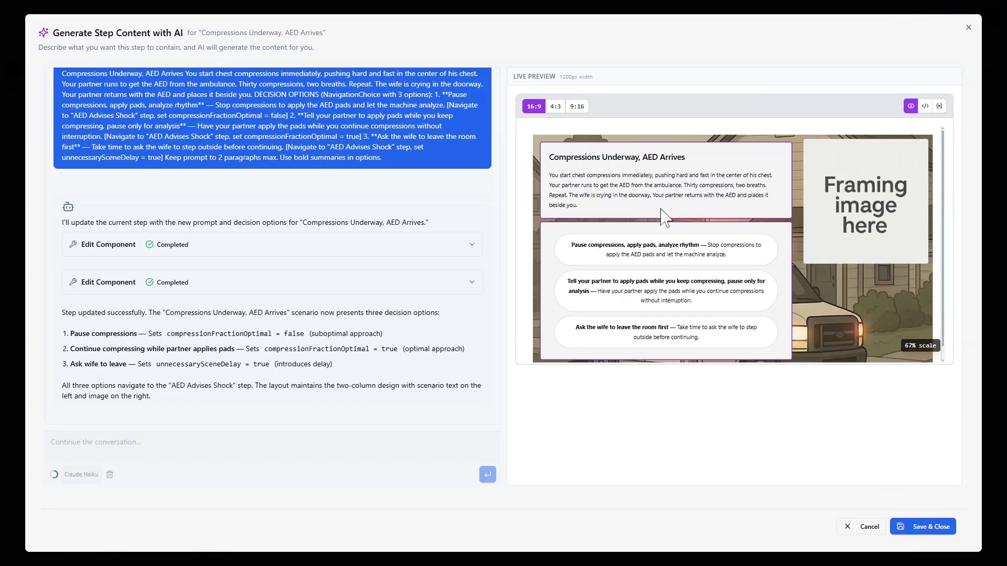
{"action": "left_click", "coordinate": [922, 527]}
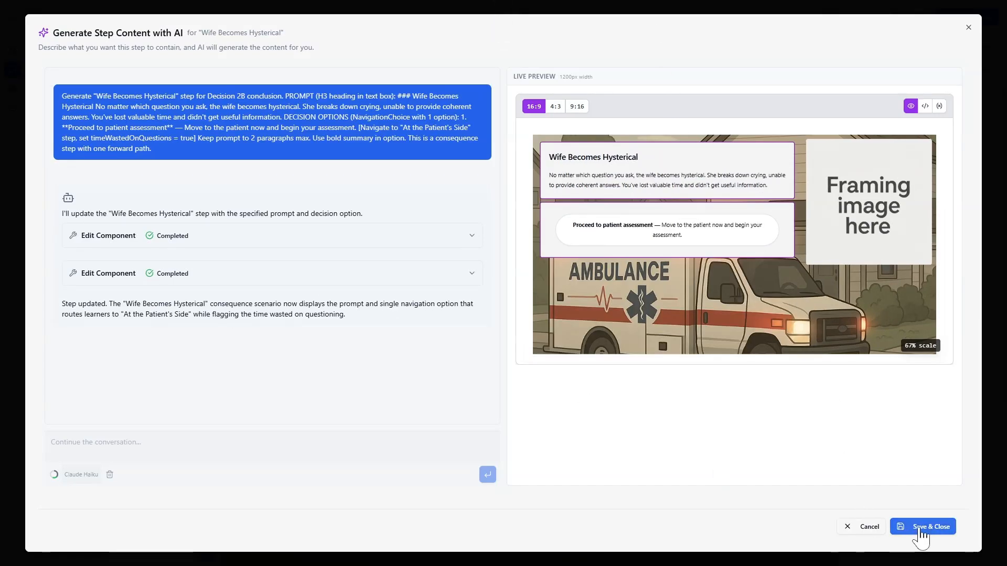
{"action": "left_click", "coordinate": [920, 527]}
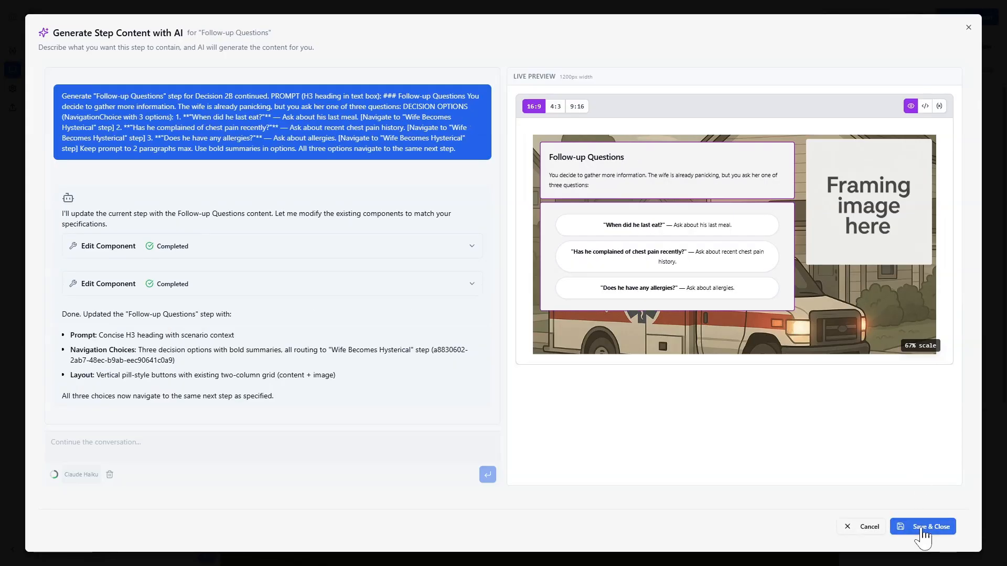
{"action": "left_click", "coordinate": [921, 527]}
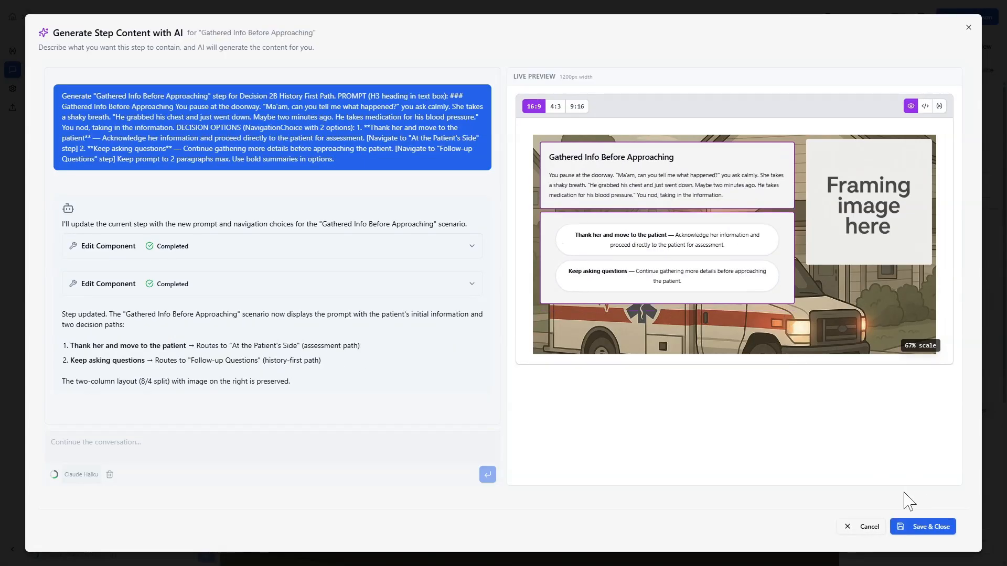
{"action": "left_click", "coordinate": [926, 528]}
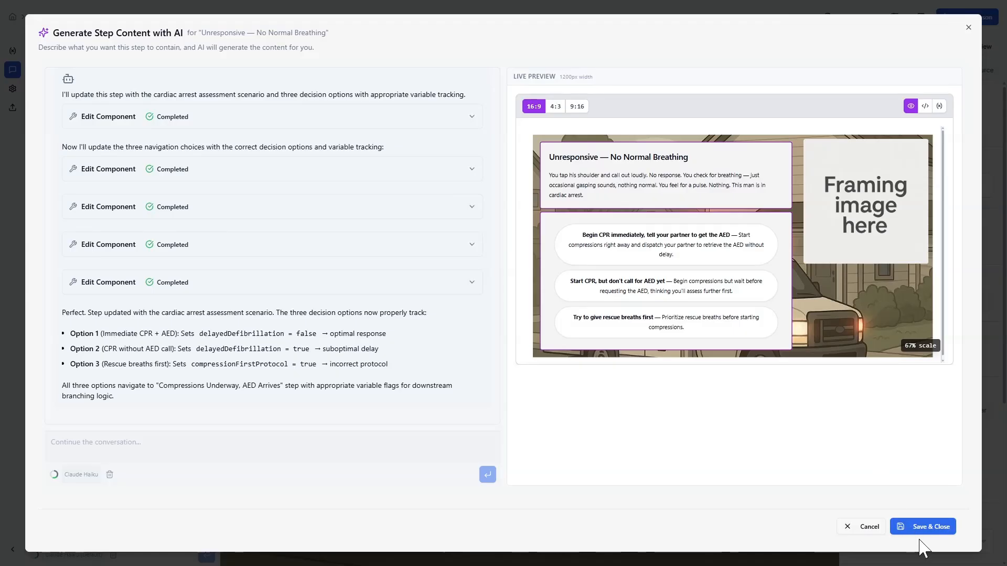
{"action": "left_click", "coordinate": [919, 527]}
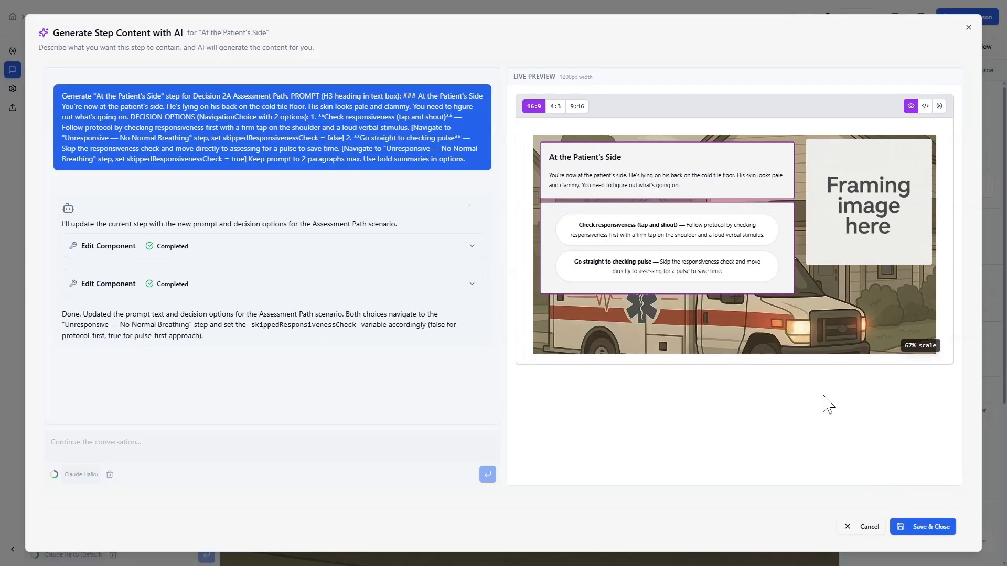
{"action": "left_click", "coordinate": [921, 528]}
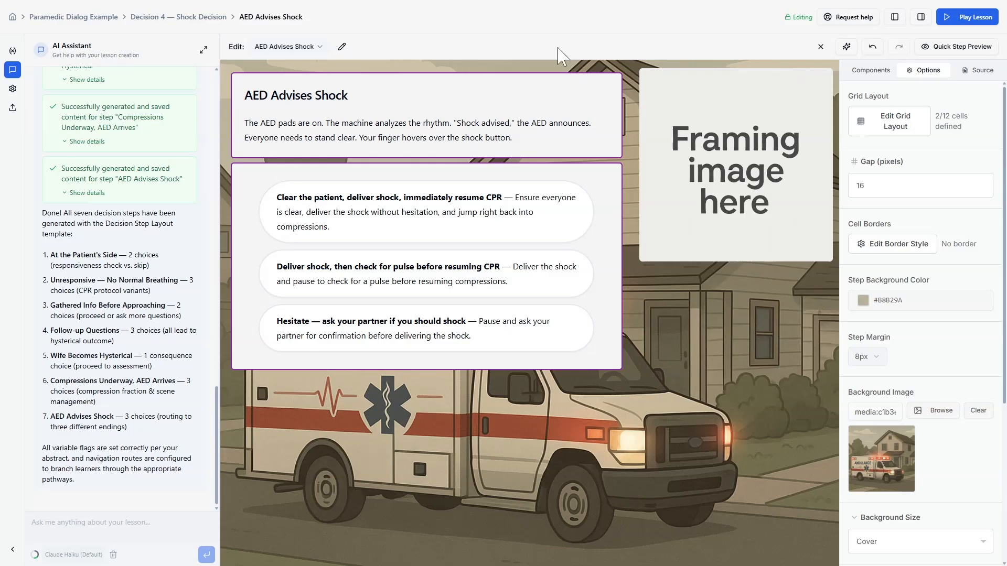
Step: Close the step editor, show the lesson's flow map and spread the Gathered Info Before Approaching and Follow-up Questions nodes farther from the main path
{"action": "left_click", "coordinate": [818, 42]}
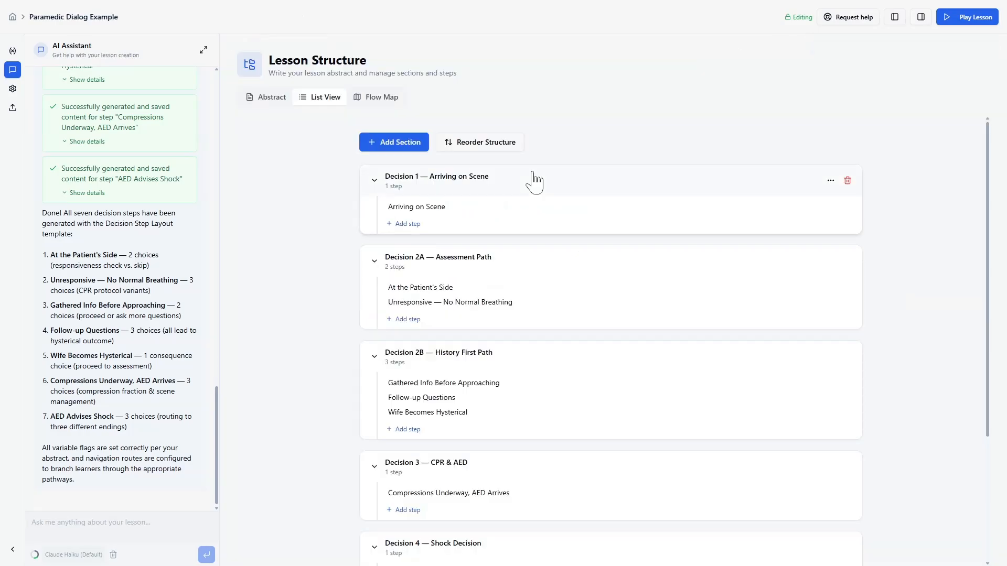
{"action": "left_click", "coordinate": [382, 99]}
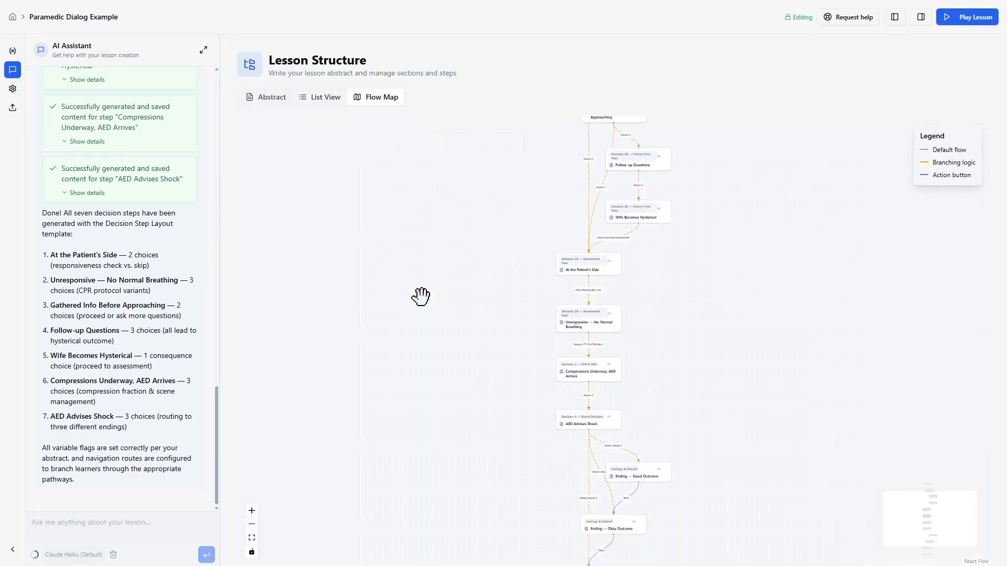
{"action": "left_click_drag", "start_coordinate": [685, 215], "coordinate": [503, 263]}
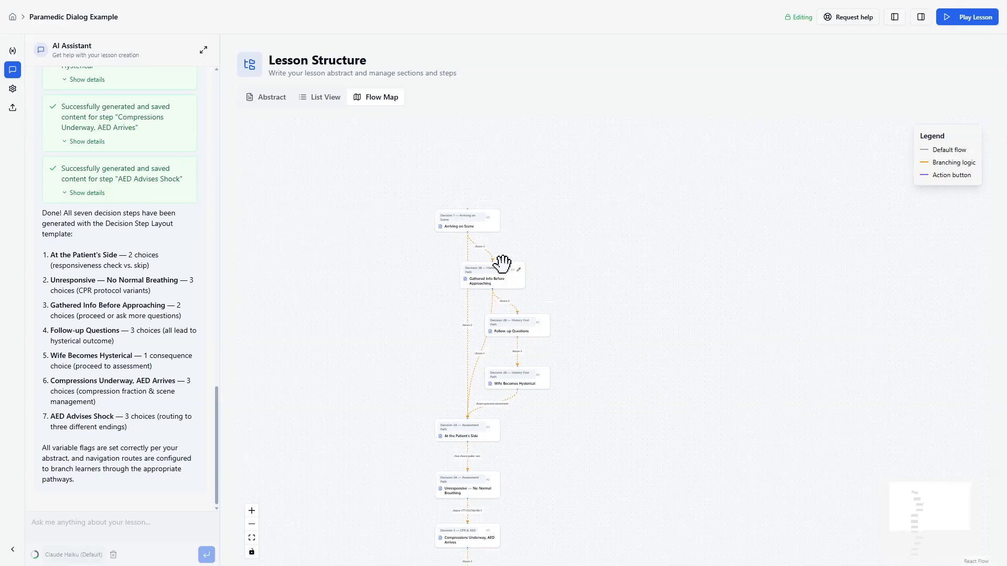
{"action": "scroll", "coordinate": [398, 243], "scroll_direction": "up", "scroll_amount": 5}
{"action": "left_click_drag", "start_coordinate": [430, 254], "coordinate": [350, 294]}
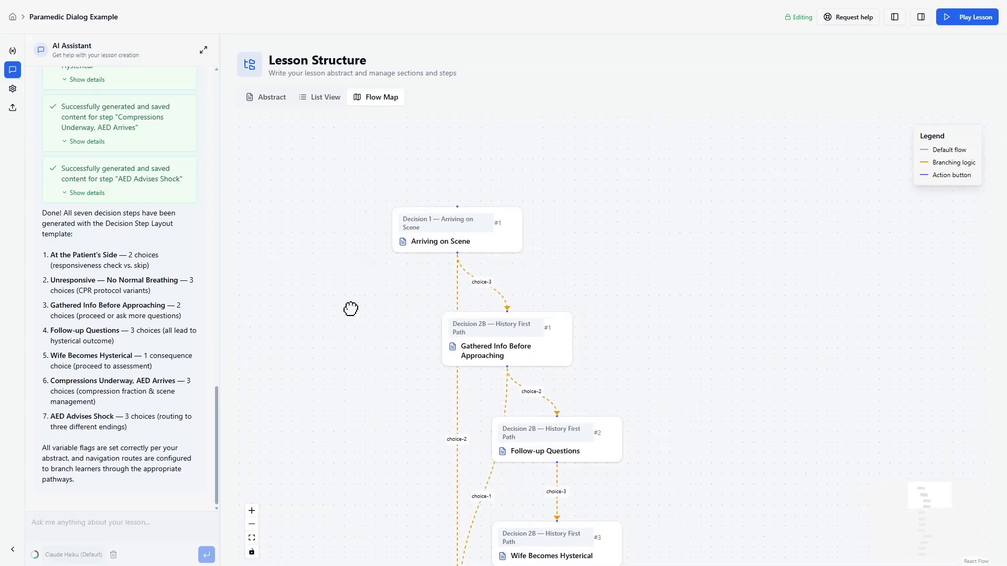
{"action": "left_click_drag", "start_coordinate": [514, 320], "coordinate": [552, 306]}
{"action": "left_click_drag", "start_coordinate": [566, 434], "coordinate": [663, 421]}
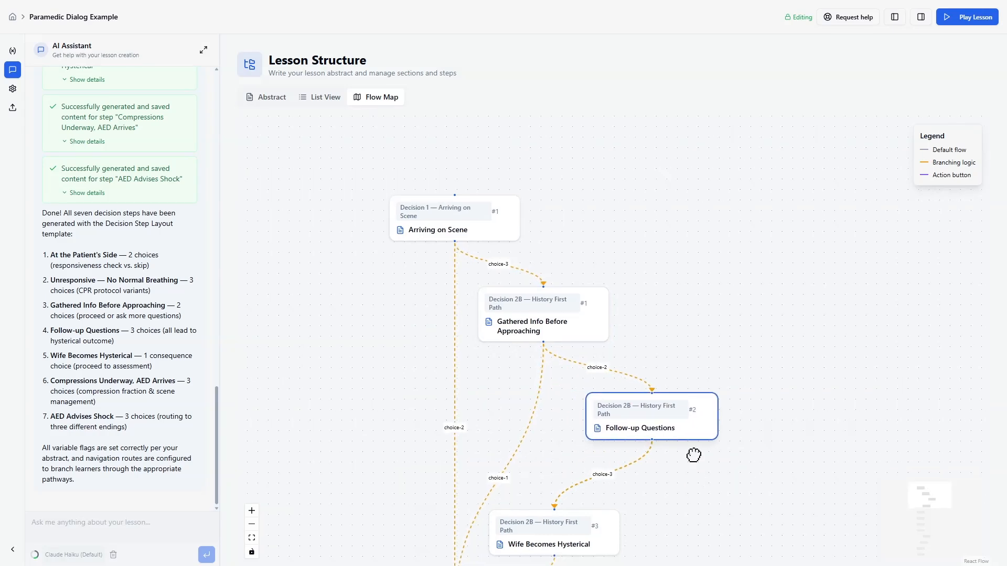
Step: Move the Wife Becomes Hysterical node away from the main path and fan out the Good, Okay and Delayed Outcome nodes beneath AED Advises Shock
{"action": "left_click_drag", "start_coordinate": [694, 456], "coordinate": [661, 310]}
{"action": "left_click_drag", "start_coordinate": [530, 341], "coordinate": [596, 340]}
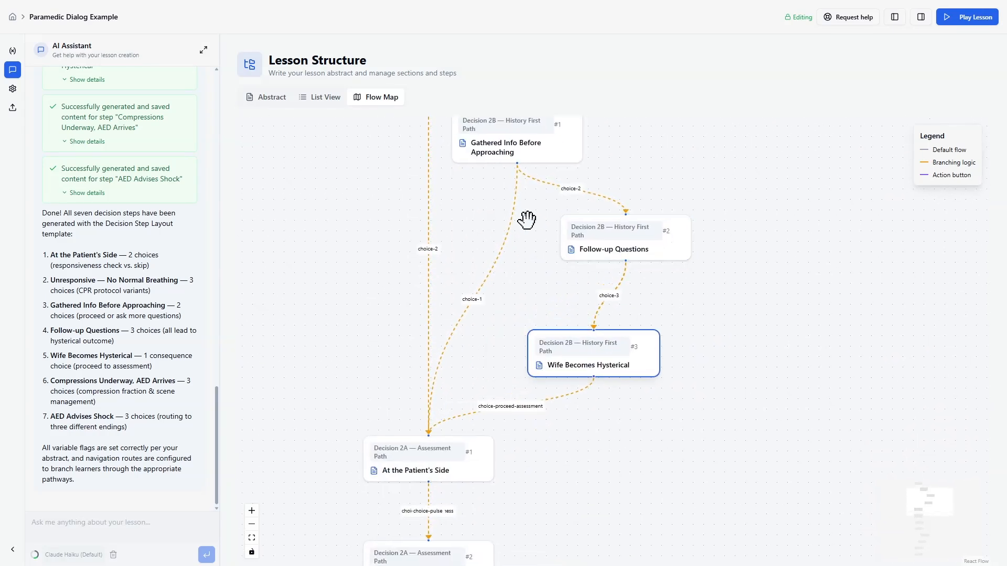
{"action": "left_click_drag", "start_coordinate": [327, 448], "coordinate": [313, 258]}
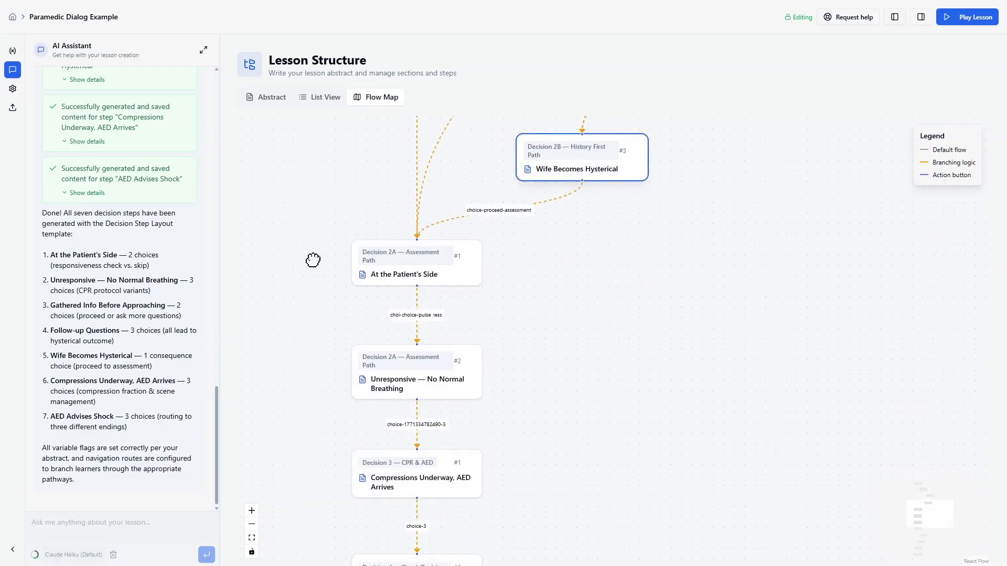
{"action": "left_click_drag", "start_coordinate": [533, 392], "coordinate": [498, 221]}
{"action": "left_click_drag", "start_coordinate": [447, 364], "coordinate": [545, 357]}
{"action": "left_click_drag", "start_coordinate": [357, 447], "coordinate": [246, 362]}
{"action": "left_click_drag", "start_coordinate": [510, 496], "coordinate": [587, 332]}
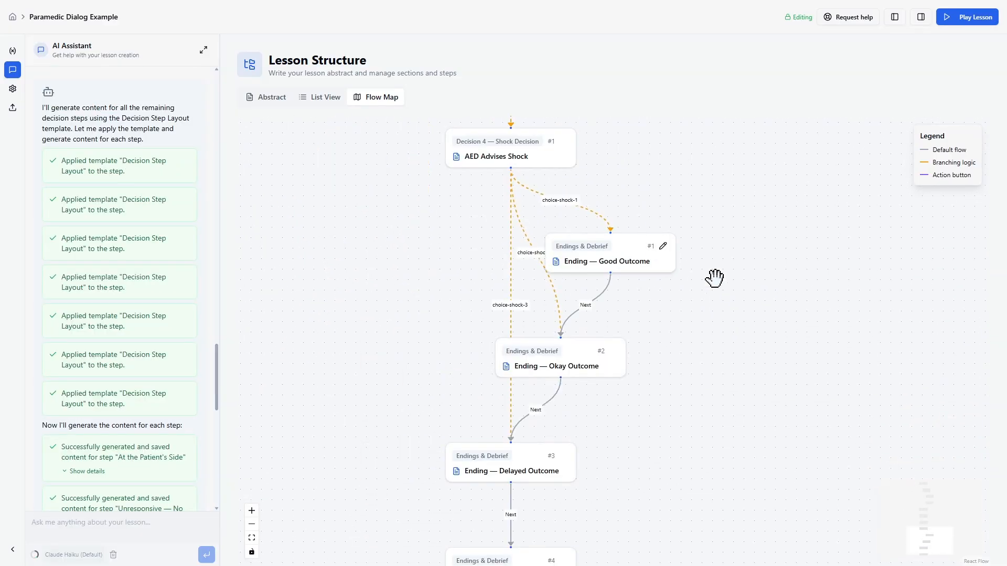
{"action": "left_click_drag", "start_coordinate": [629, 257], "coordinate": [763, 293]}
{"action": "left_click_drag", "start_coordinate": [508, 474], "coordinate": [364, 371]}
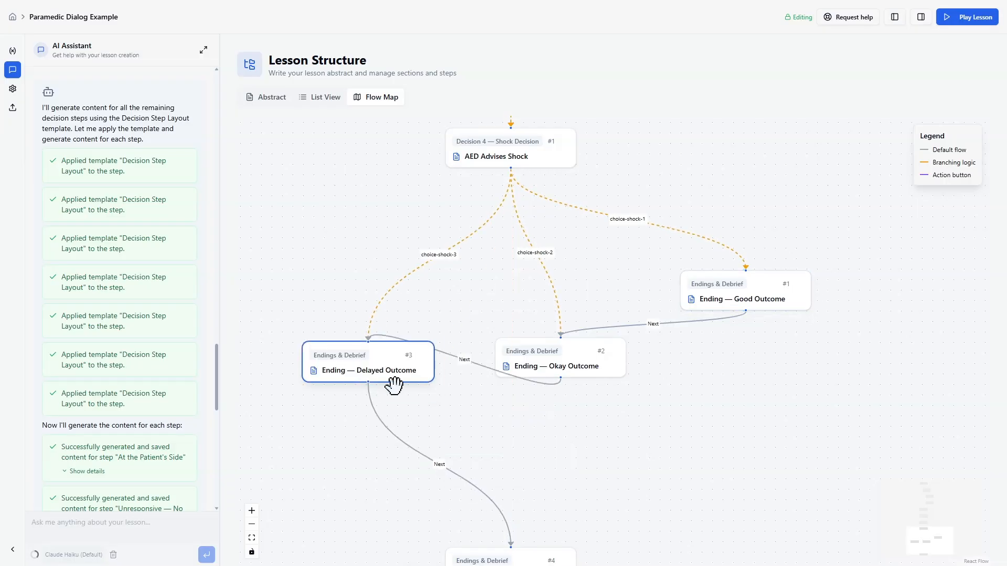
Step: Open Ending — Good Outcome, save the AI-generated content of the three ending steps and select the Proceed to Debrief choice in Delayed Outcome
{"action": "left_click", "coordinate": [798, 284]}
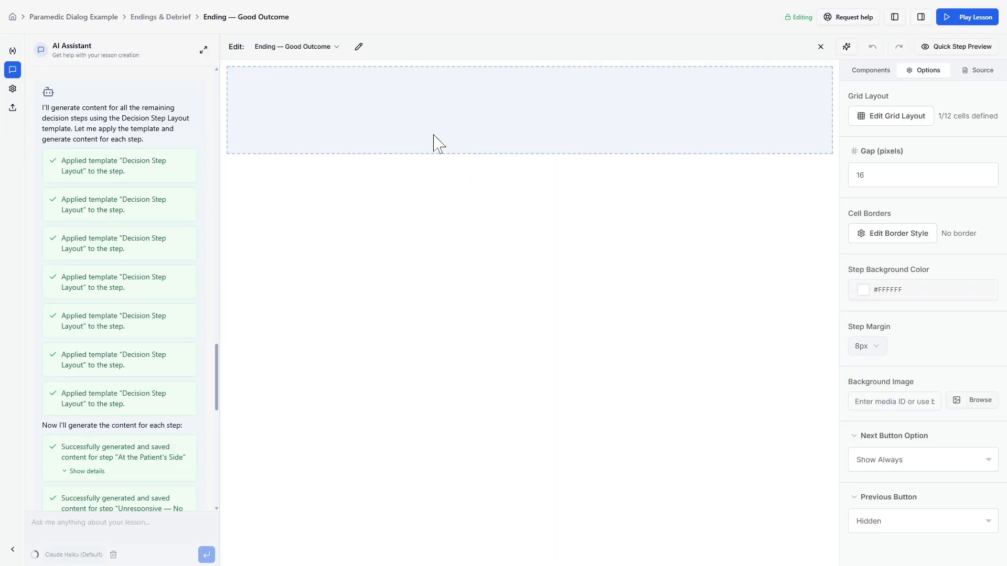
{"action": "scroll", "coordinate": [188, 294], "scroll_direction": "down", "scroll_amount": 10}
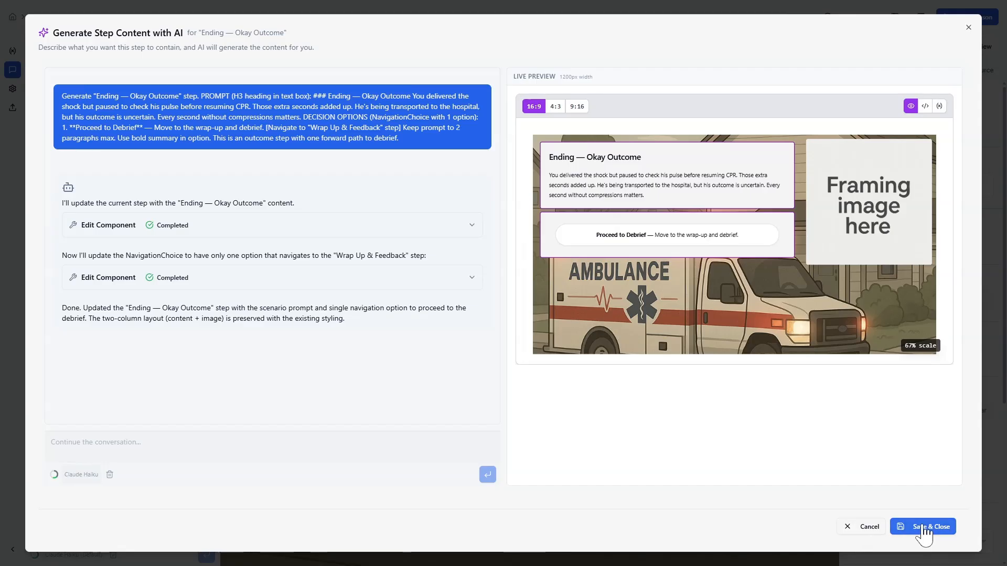
{"action": "left_click", "coordinate": [924, 531]}
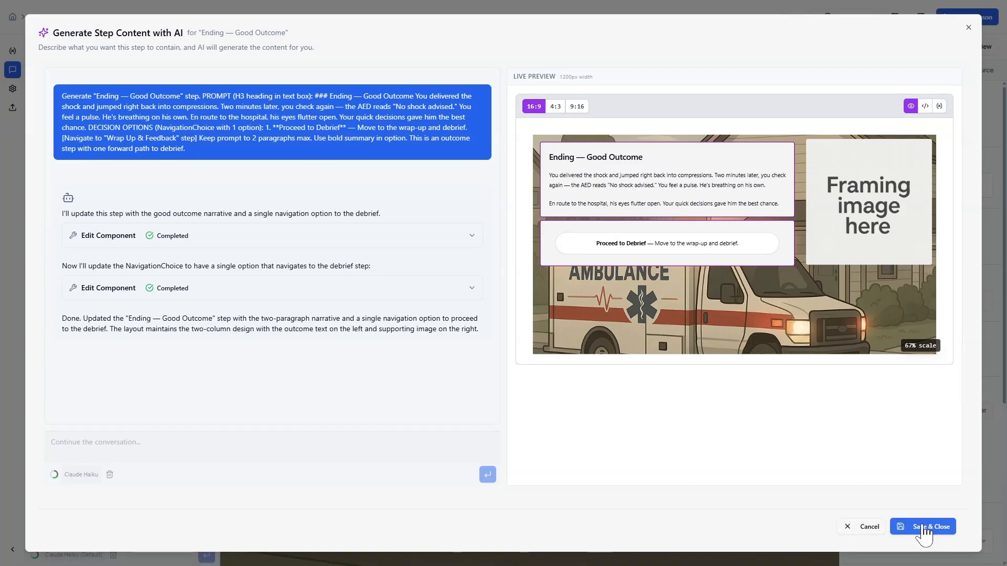
{"action": "left_click", "coordinate": [924, 527]}
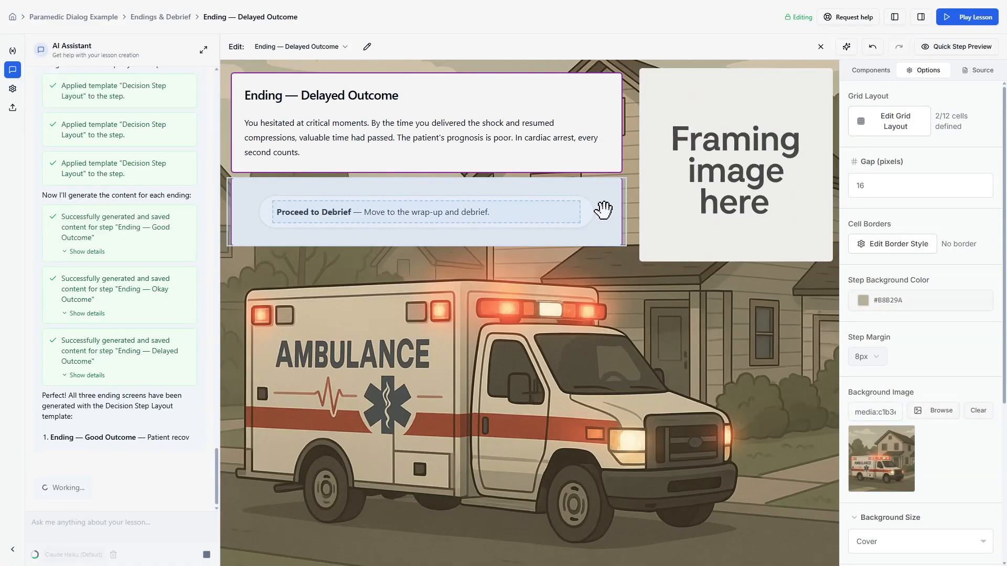
{"action": "left_click", "coordinate": [360, 227]}
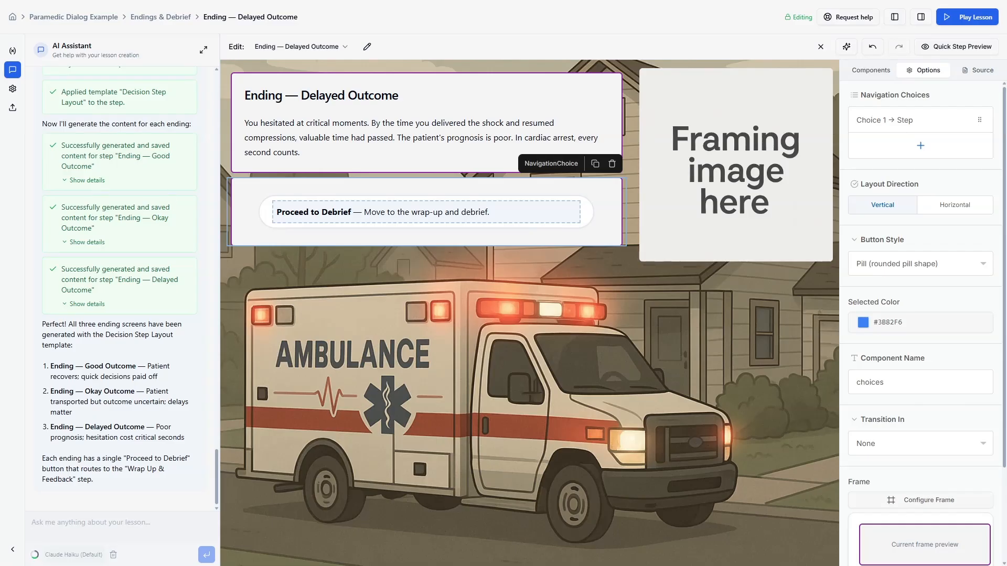
Step: Ask the AI Assistant to "Generate the wrappup screen no template", generate the Wrap Up & Feedback content, review its preview and save it
{"action": "type", "text": "Ge"}
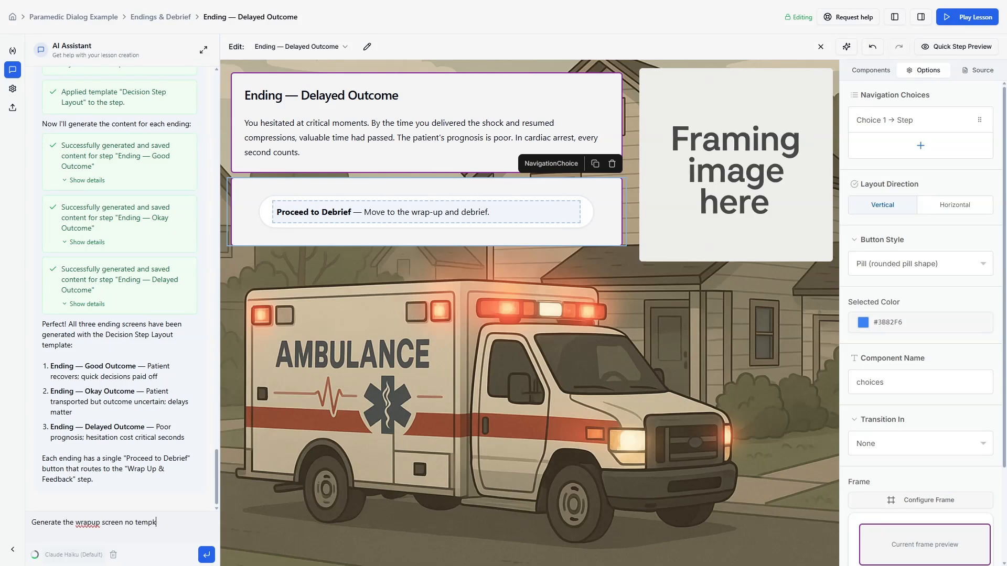
{"action": "key", "text": "Return"}
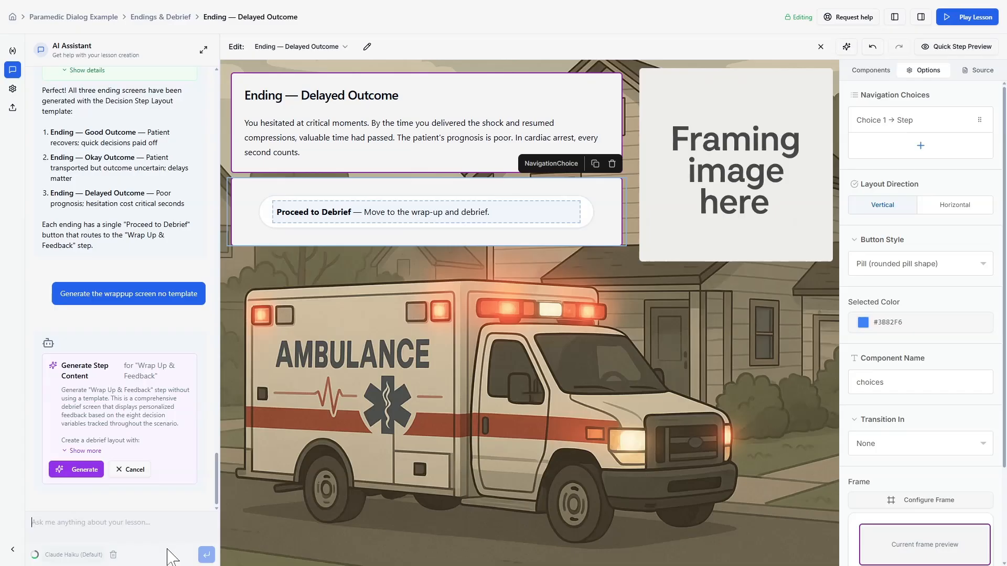
{"action": "left_click", "coordinate": [79, 471]}
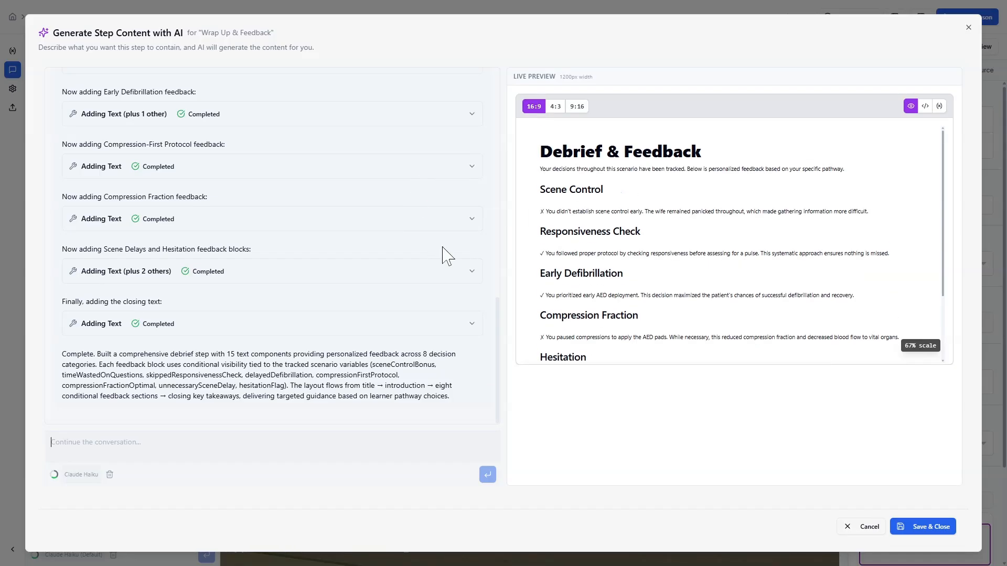
{"action": "scroll", "coordinate": [708, 322], "scroll_direction": "down", "scroll_amount": 1}
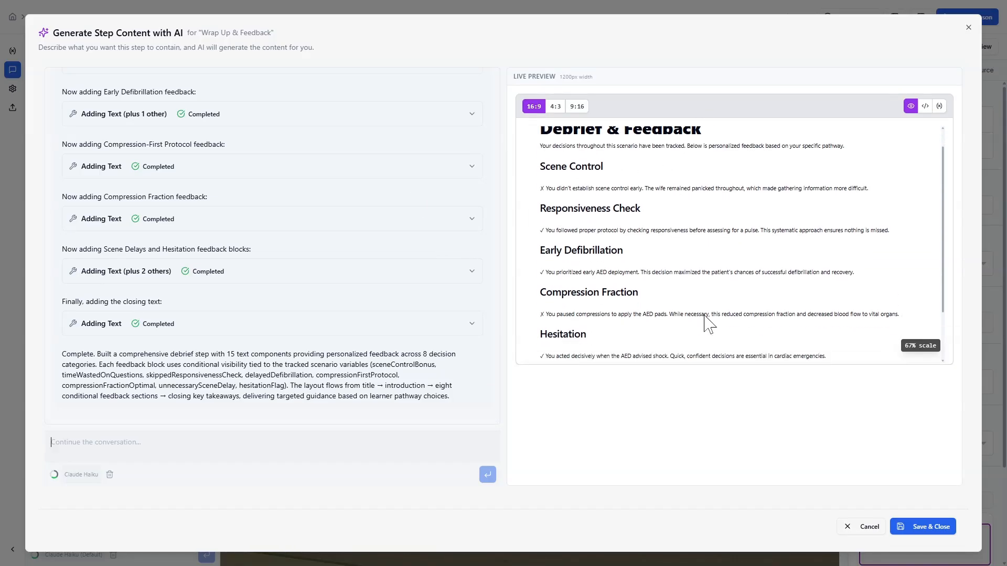
{"action": "scroll", "coordinate": [687, 186], "scroll_direction": "up", "scroll_amount": 1}
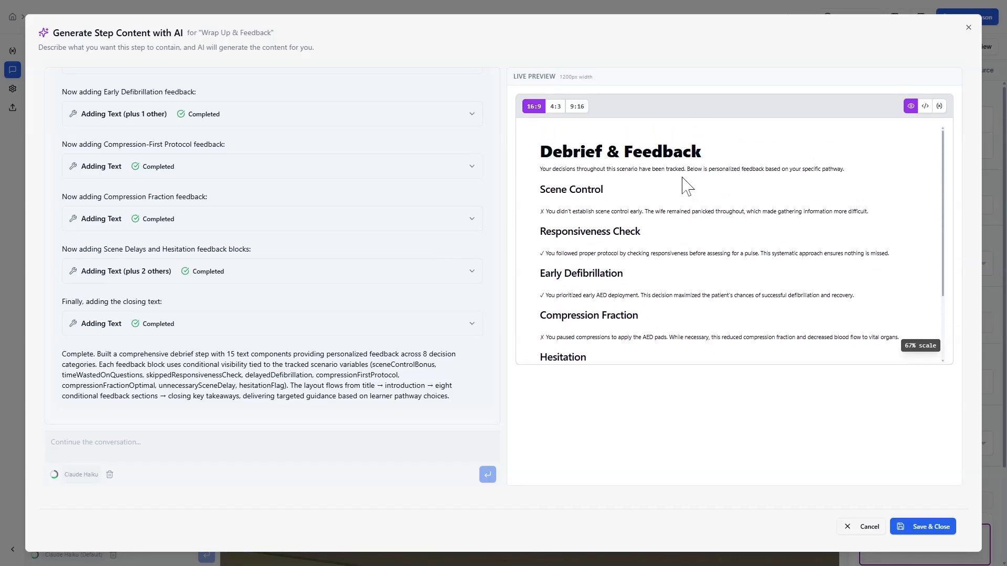
{"action": "left_click", "coordinate": [915, 527]}
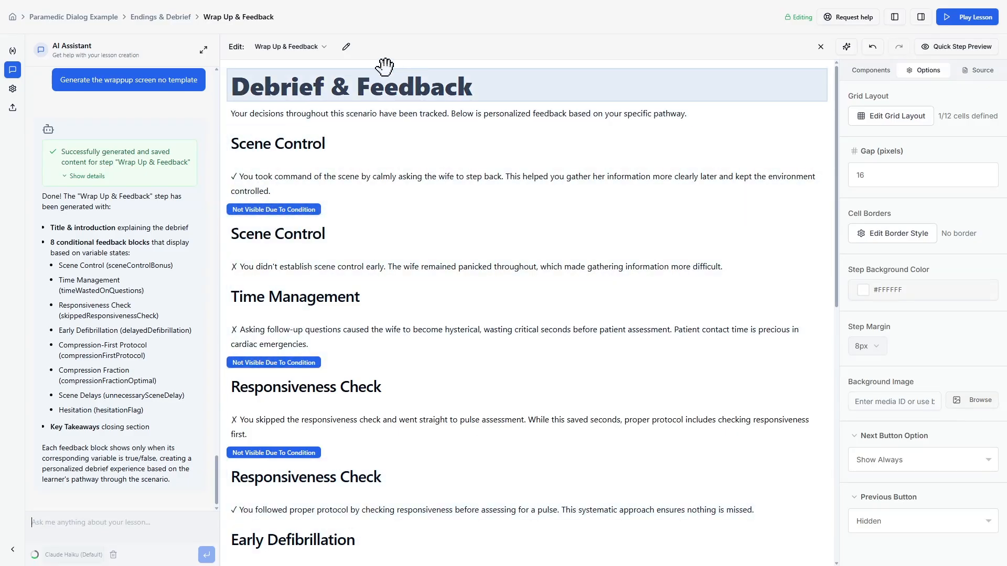
Step: Inspect the visibility condition of the first Scene Control feedback block, including its compared values and the variables available for it
{"action": "left_click", "coordinate": [304, 153]}
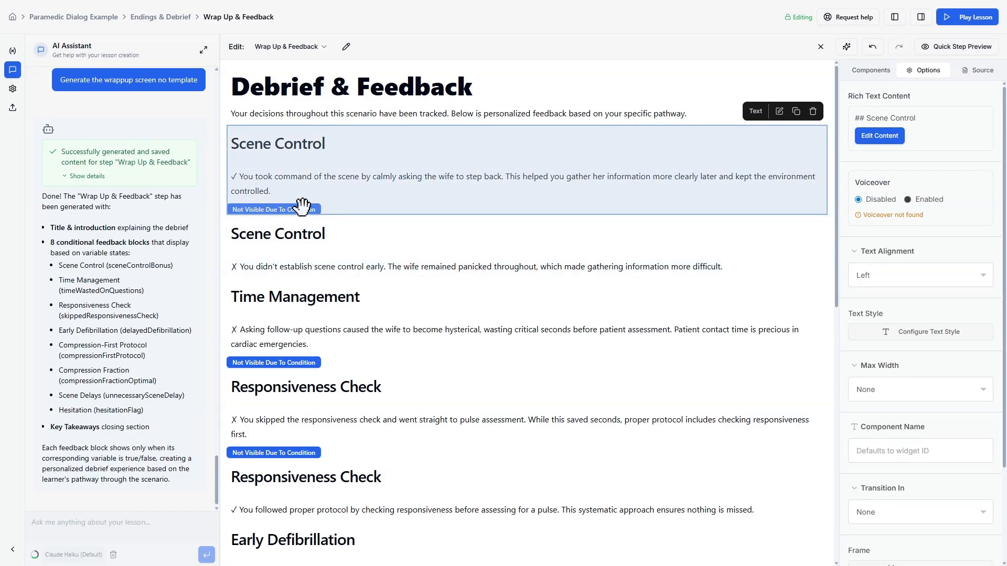
{"action": "scroll", "coordinate": [944, 195], "scroll_direction": "down", "scroll_amount": 3}
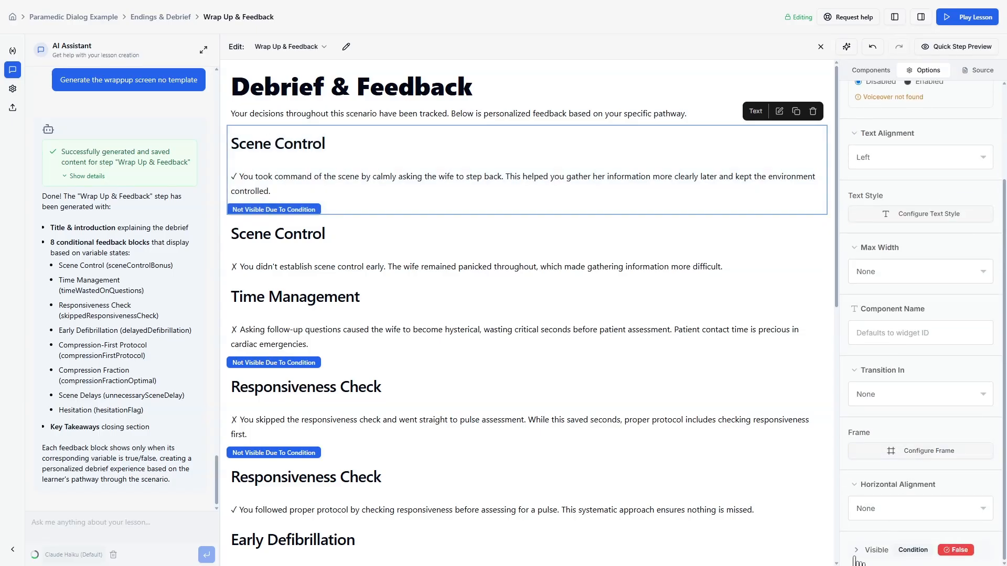
{"action": "left_click", "coordinate": [856, 551]}
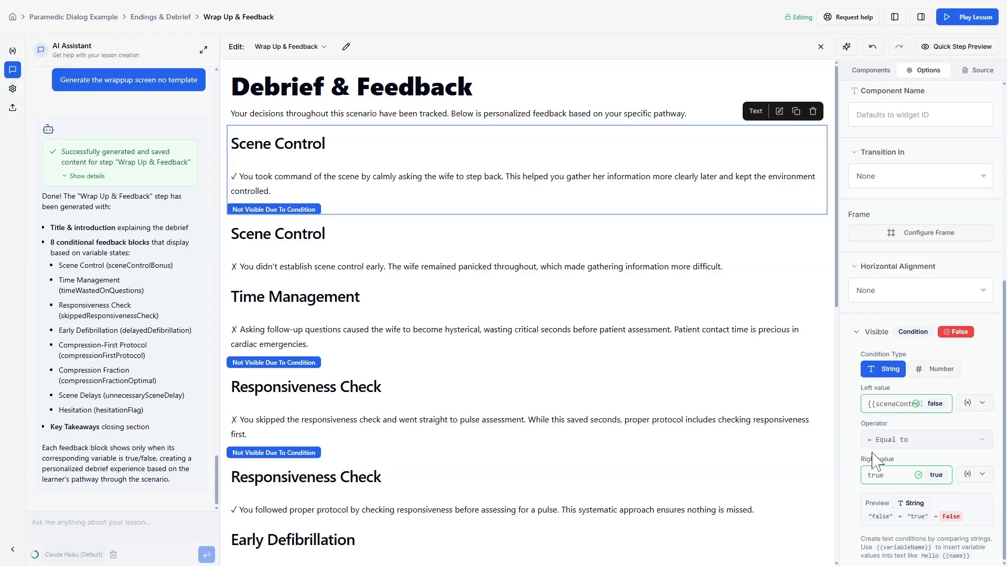
{"action": "left_click", "coordinate": [889, 404]}
{"action": "left_click_drag", "start_coordinate": [923, 411], "coordinate": [928, 404]}
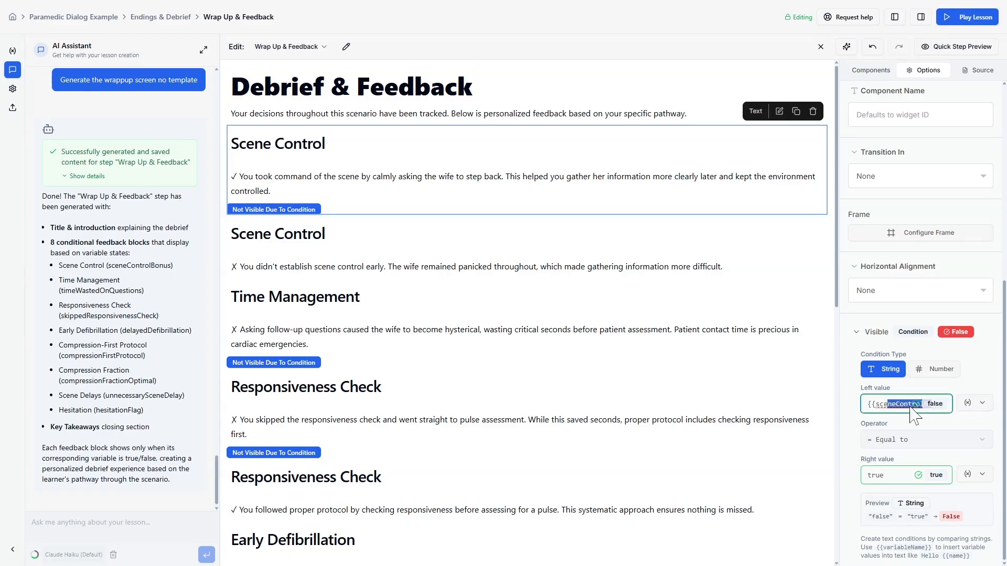
{"action": "left_click", "coordinate": [887, 404]}
{"action": "double_click", "coordinate": [876, 475]}
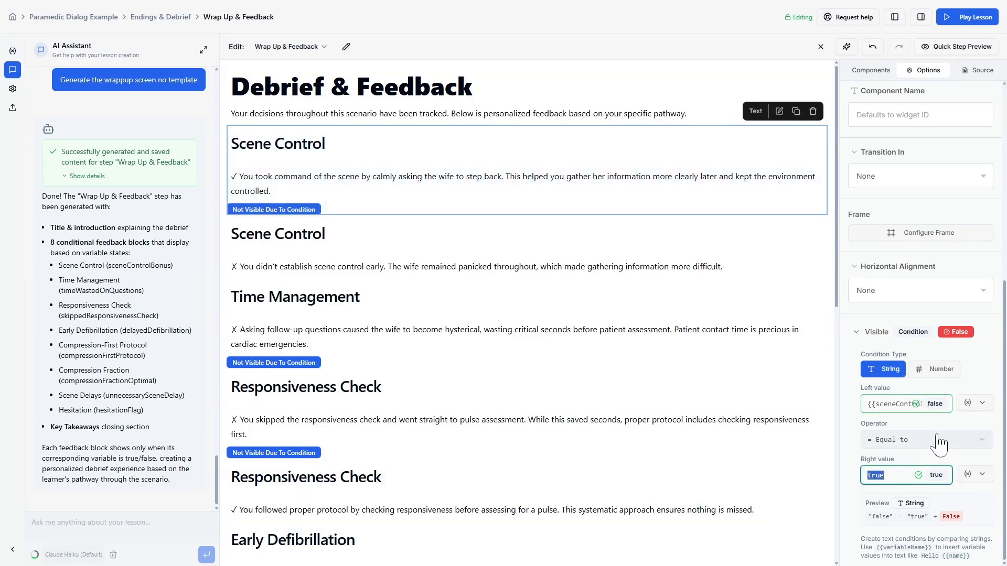
{"action": "left_click", "coordinate": [968, 403]}
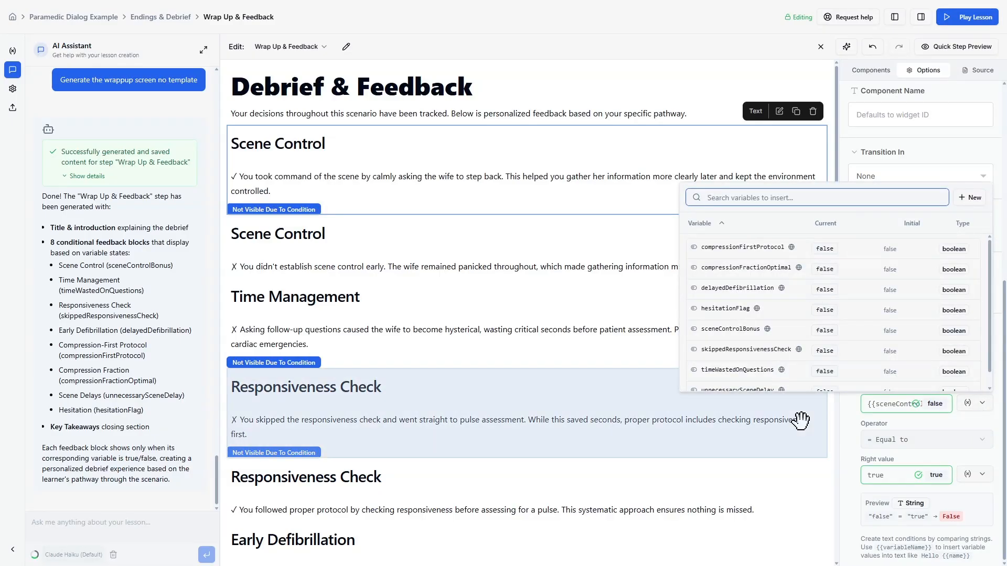
{"action": "key", "text": "Escape"}
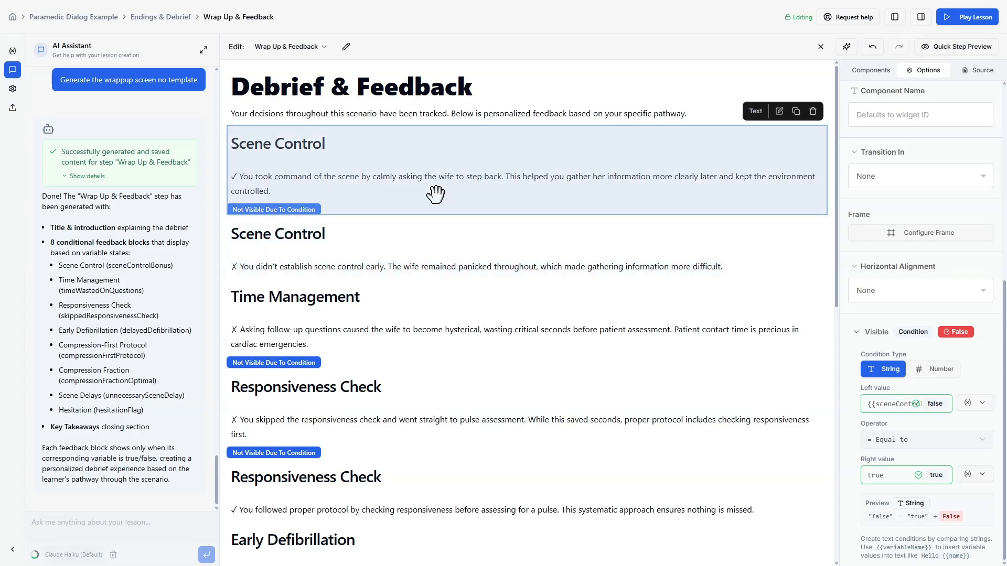
Step: Inspect the visibility condition of the second Scene Control block and review the remaining conditional feedback blocks down to Hesitation
{"action": "left_click", "coordinate": [353, 265]}
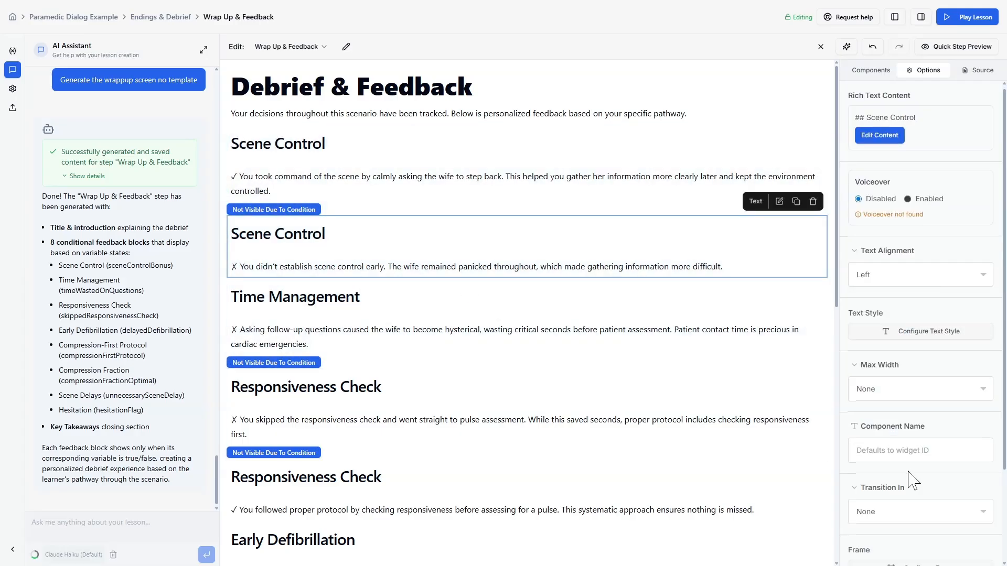
{"action": "scroll", "coordinate": [886, 525], "scroll_direction": "down", "scroll_amount": 3}
{"action": "left_click", "coordinate": [886, 549]}
{"action": "scroll", "coordinate": [905, 472], "scroll_direction": "down", "scroll_amount": 4}
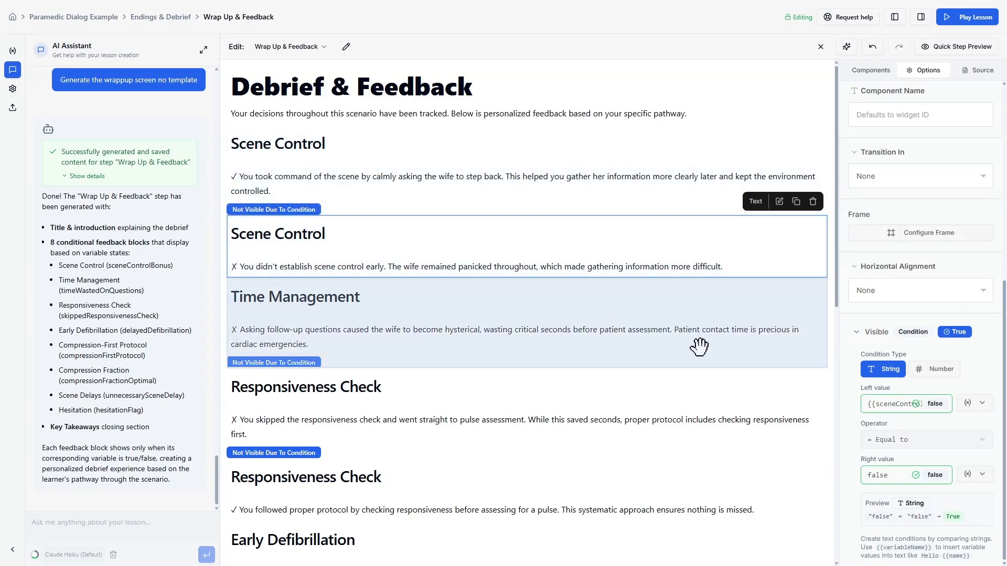
{"action": "scroll", "coordinate": [527, 207], "scroll_direction": "down", "scroll_amount": 2}
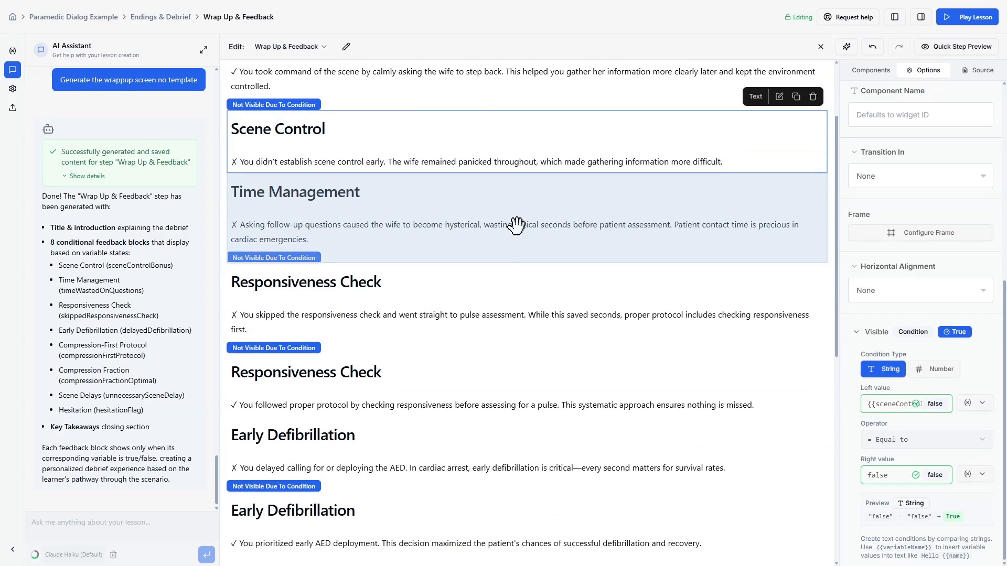
{"action": "scroll", "coordinate": [517, 226], "scroll_direction": "down", "scroll_amount": 2}
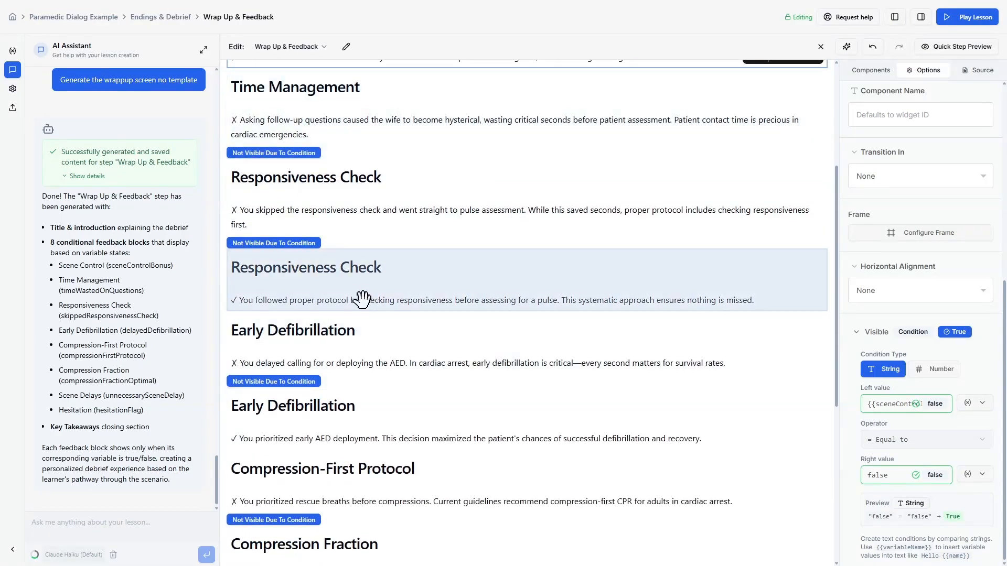
{"action": "scroll", "coordinate": [698, 404], "scroll_direction": "down", "scroll_amount": 3}
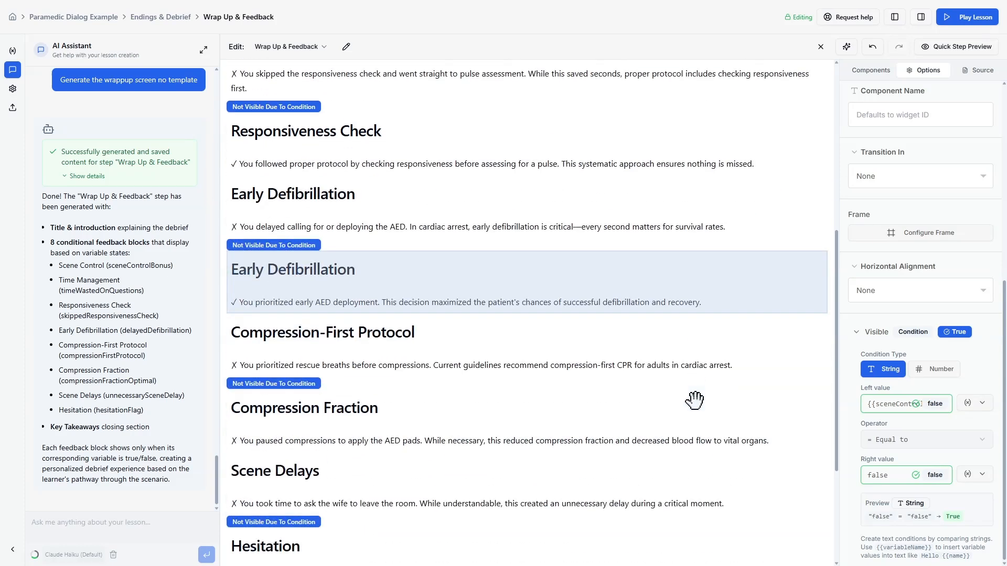
{"action": "scroll", "coordinate": [696, 400], "scroll_direction": "down", "scroll_amount": 3}
{"action": "scroll", "coordinate": [524, 420], "scroll_direction": "up", "scroll_amount": 10}
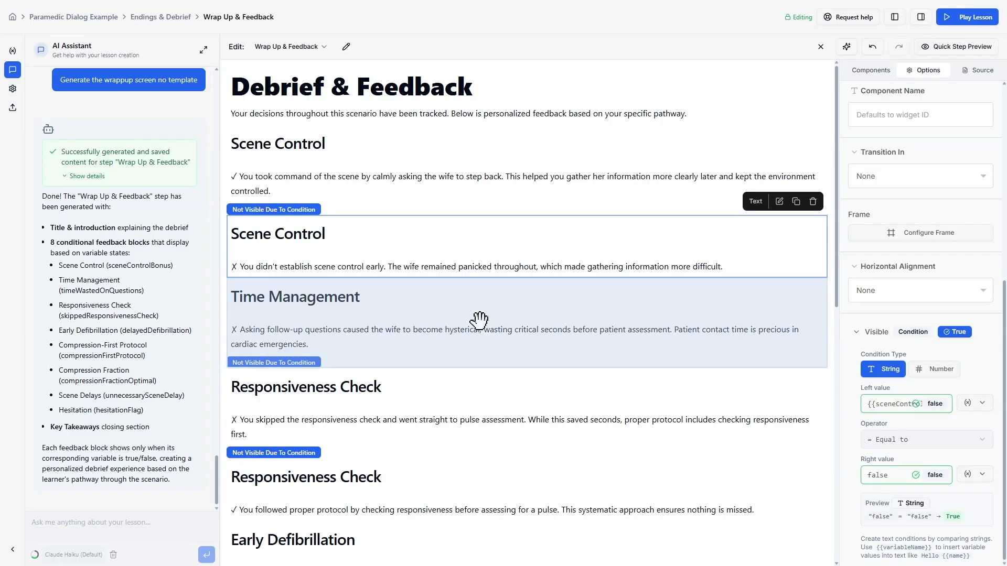
Step: Replace the framing image placeholder in the Arriving on Scene step with the Anxious Grandmother image from the media collection
{"action": "left_click", "coordinate": [289, 47]}
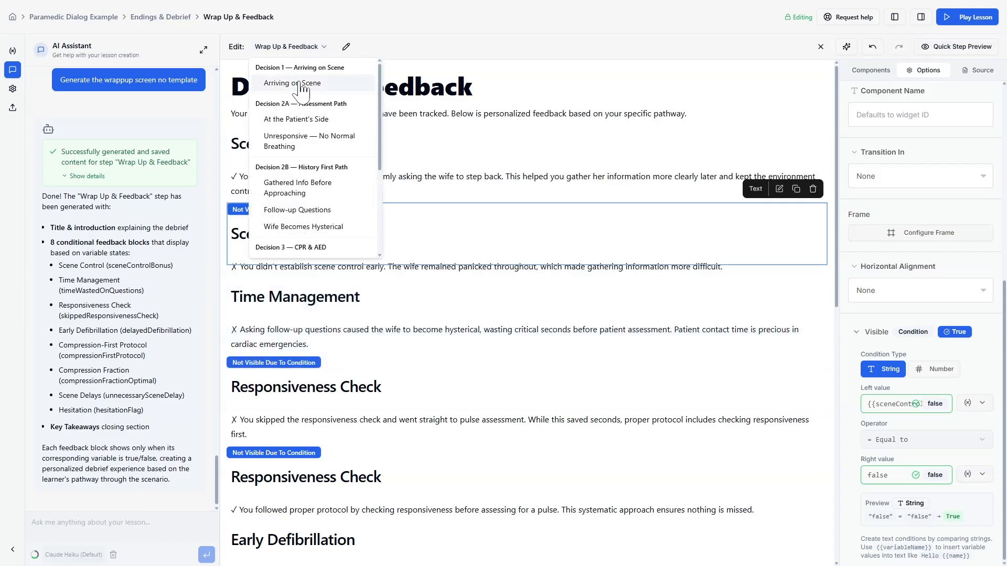
{"action": "left_click", "coordinate": [300, 84]}
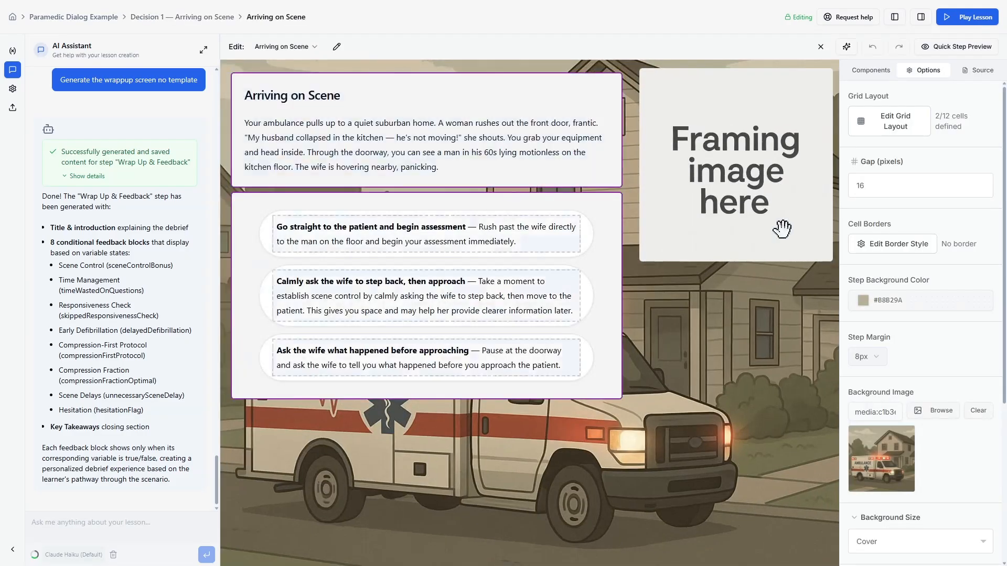
{"action": "left_click", "coordinate": [717, 138]}
{"action": "left_click", "coordinate": [886, 181]}
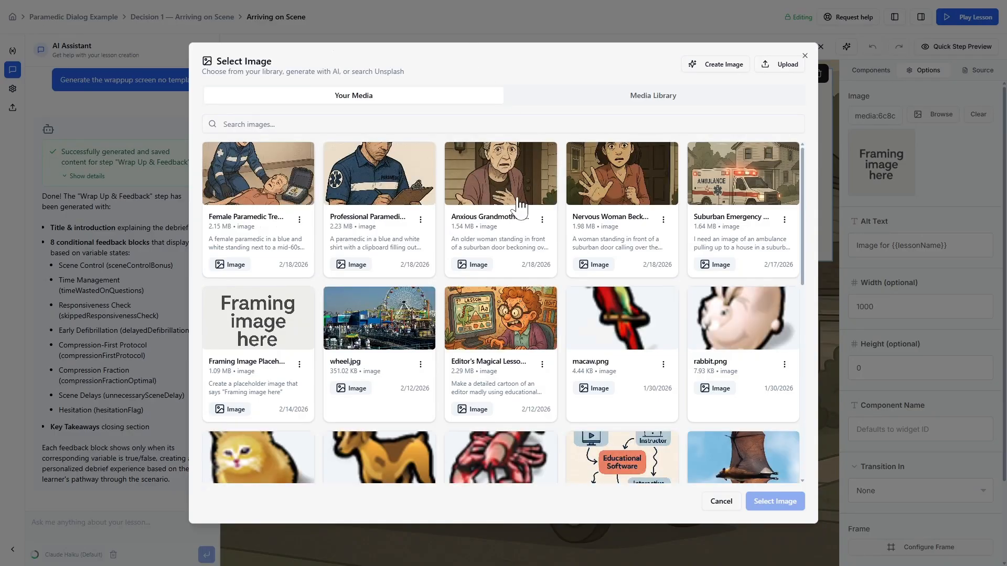
{"action": "left_click", "coordinate": [534, 168]}
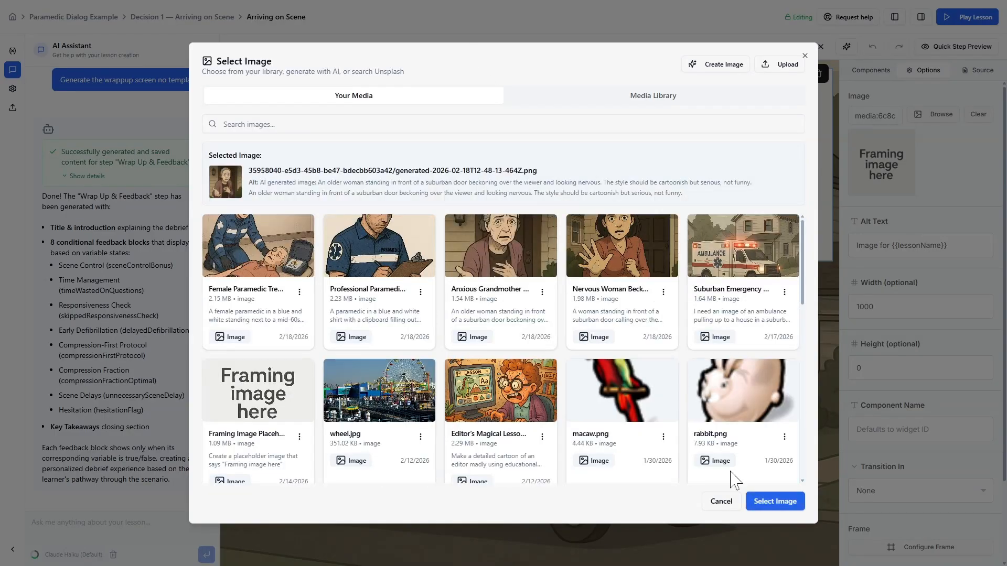
{"action": "left_click", "coordinate": [782, 501]}
Step: Replace the remaining steps' framing placeholders with scene-matching media: female paramedic treating the patient, paramedic with clipboard, Anxious Grandmother, and night-time ambulance for the endings
{"action": "left_click", "coordinate": [294, 47]}
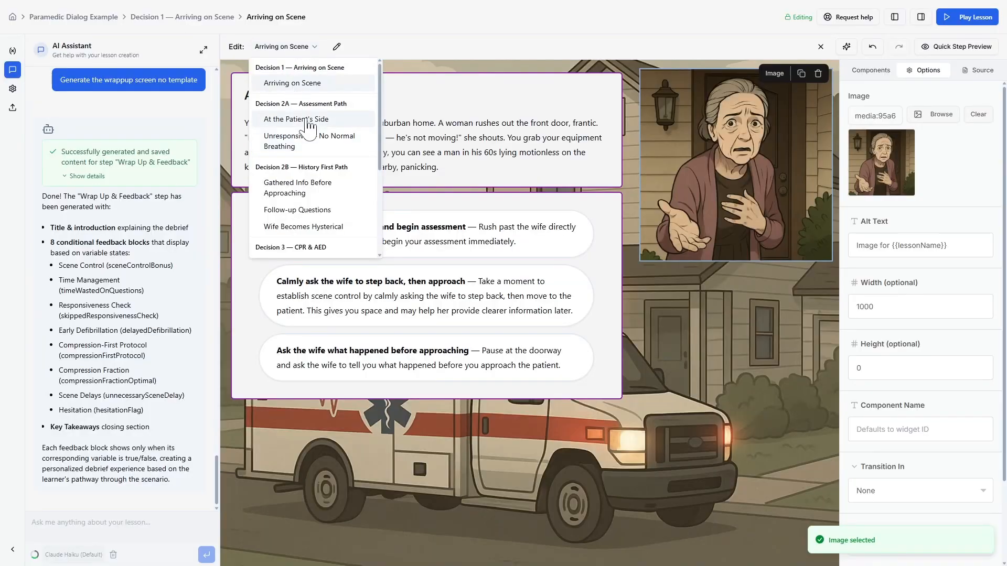
{"action": "key", "text": "Return"}
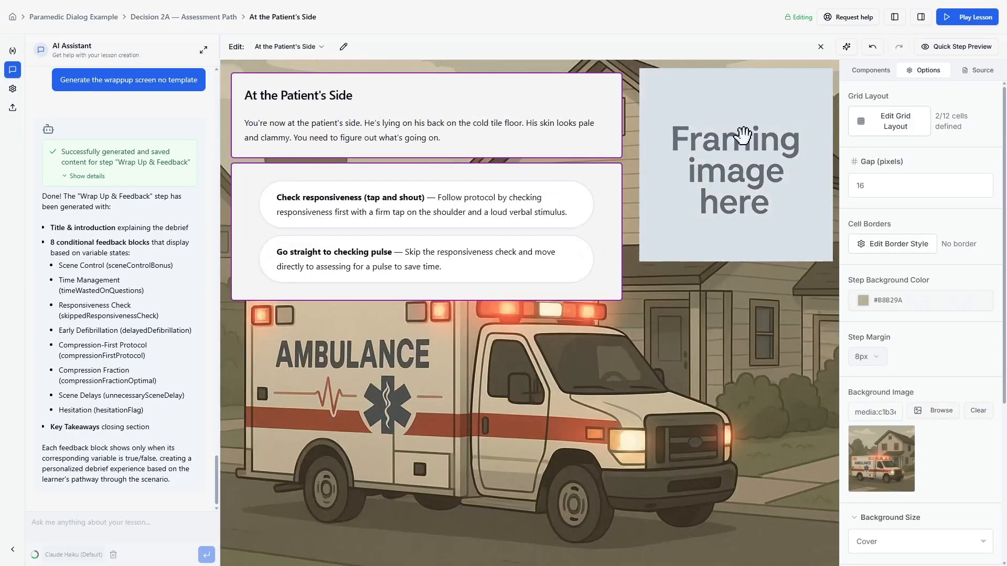
{"action": "left_click", "coordinate": [939, 114]}
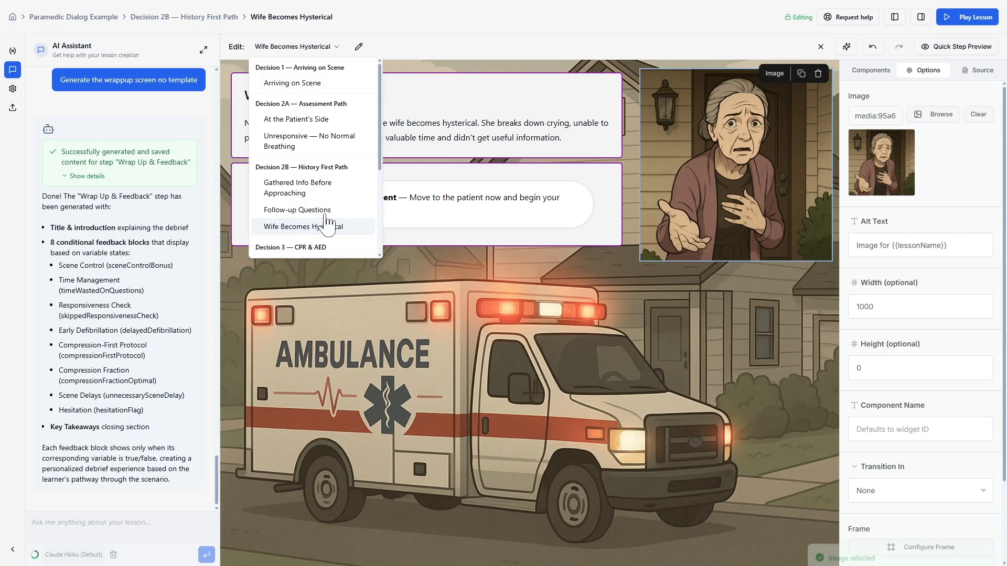
{"action": "scroll", "coordinate": [353, 157], "scroll_direction": "down", "scroll_amount": 2}
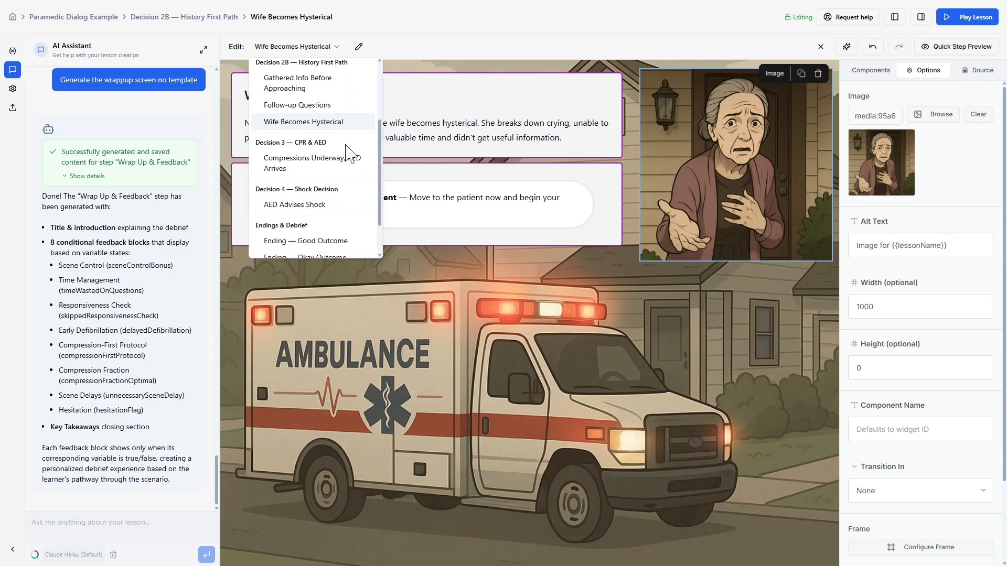
{"action": "left_click", "coordinate": [313, 167]}
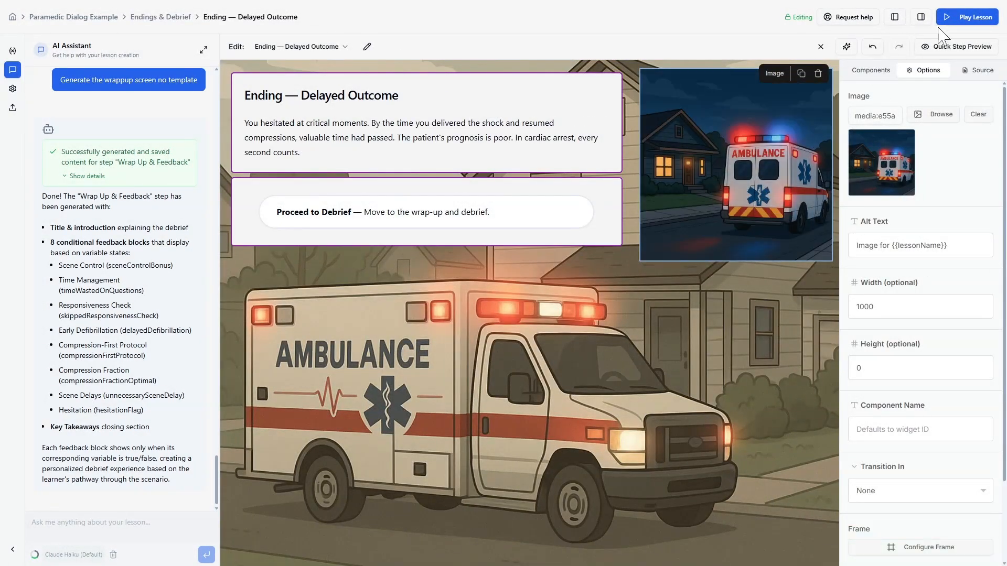
Step: Play the lesson along the best path: calm the wife, check responsiveness, begin CPR with AED request, keep compressing during pad application, shock and resume CPR
{"action": "left_click", "coordinate": [965, 19]}
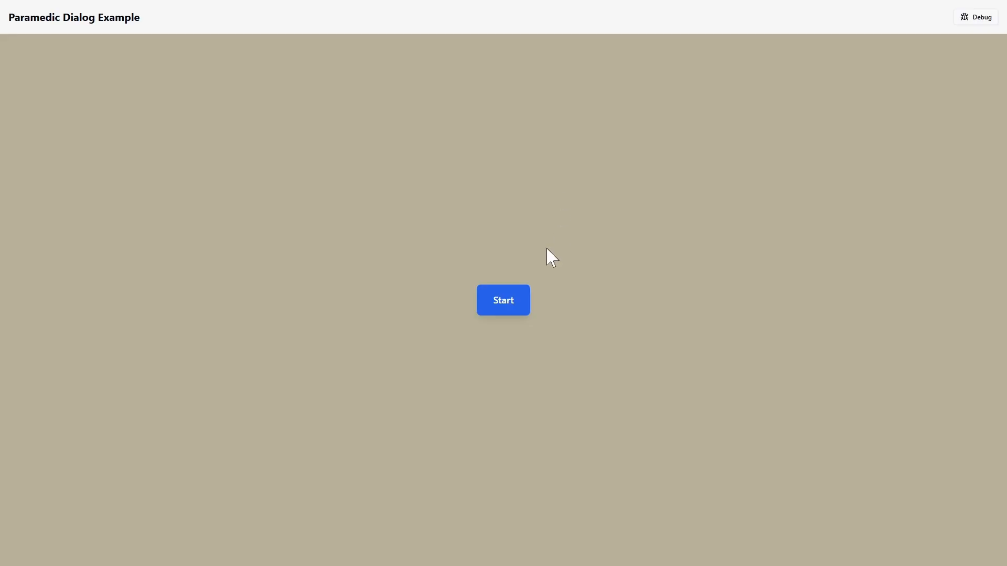
{"action": "left_click", "coordinate": [502, 309]}
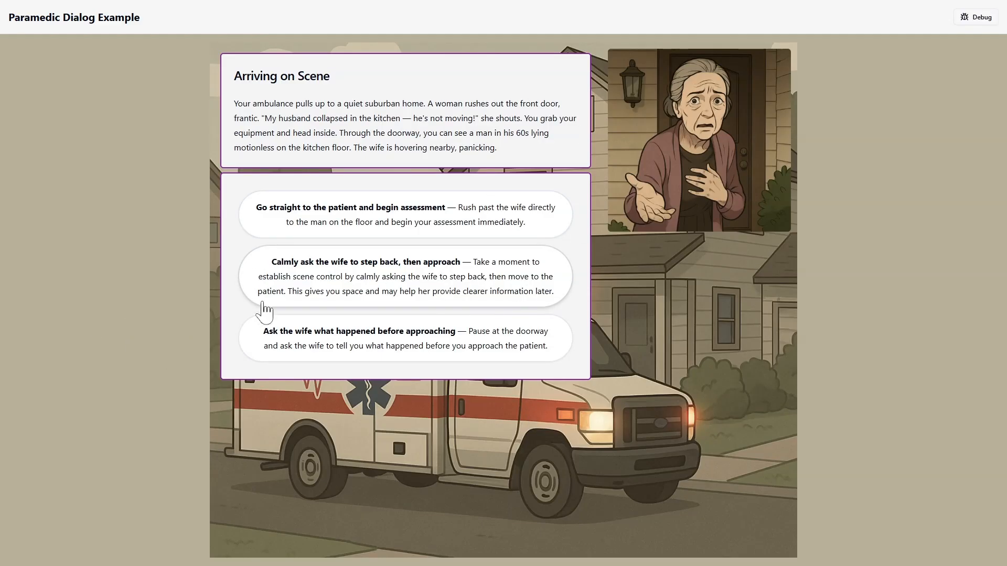
{"action": "left_click", "coordinate": [486, 279]}
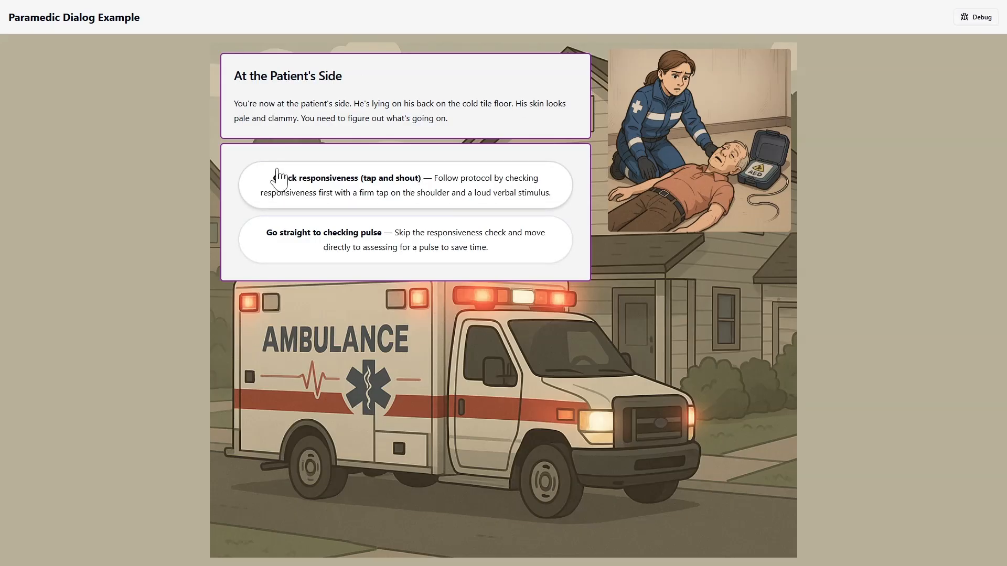
{"action": "left_click", "coordinate": [254, 190]}
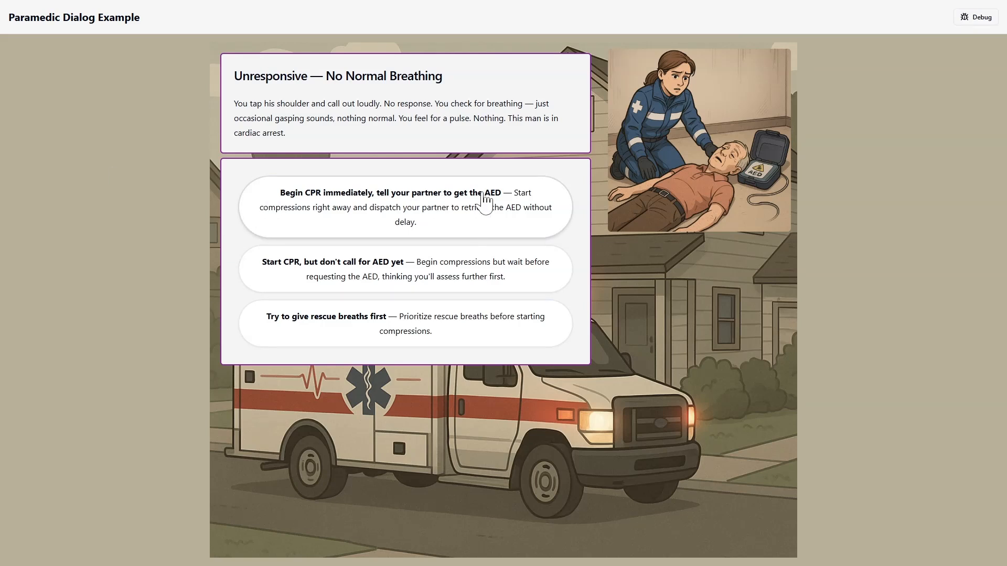
{"action": "left_click", "coordinate": [493, 227]}
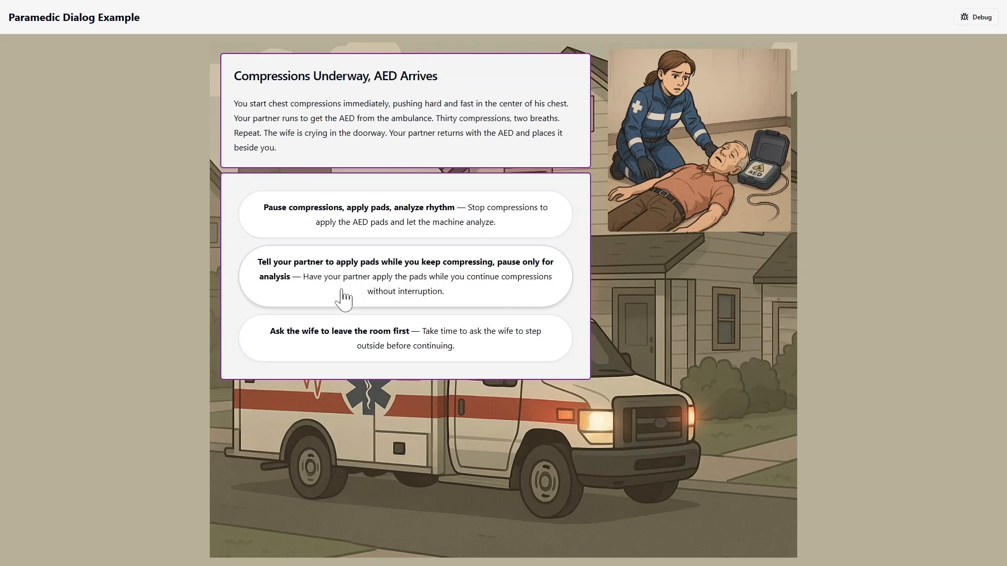
{"action": "left_click", "coordinate": [495, 288]}
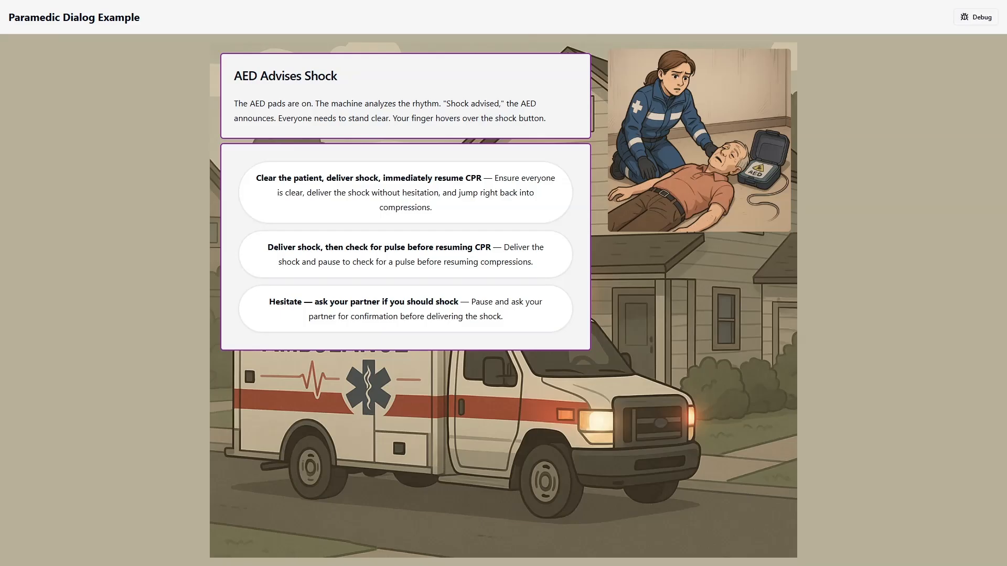
{"action": "left_click", "coordinate": [301, 188]}
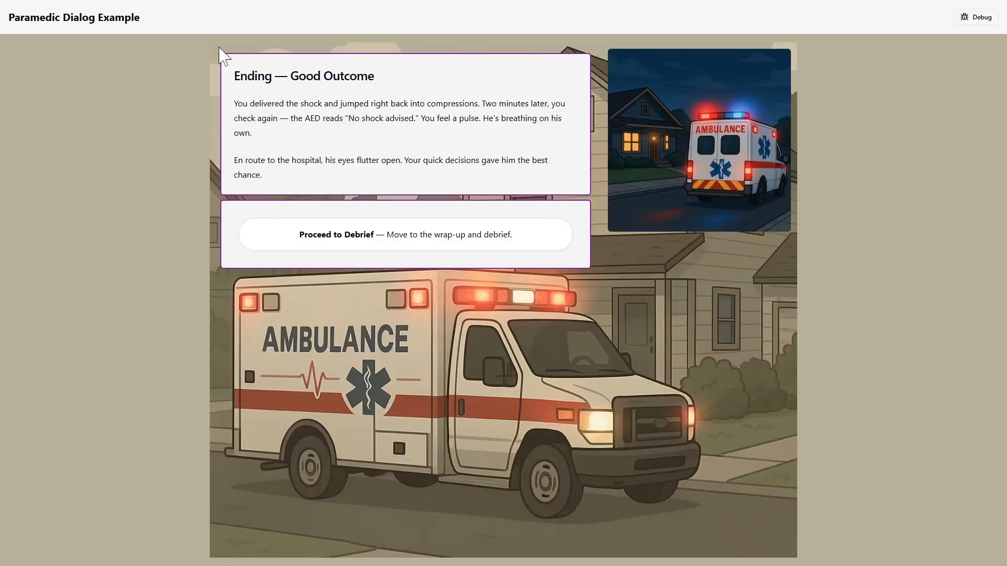
Step: Read the Good Outcome ending, proceed to the debrief and examine its Scene Control and Responsiveness Check feedback
{"action": "left_click_drag", "start_coordinate": [230, 88], "coordinate": [397, 85]}
{"action": "left_click", "coordinate": [431, 131]}
{"action": "left_click", "coordinate": [319, 250]}
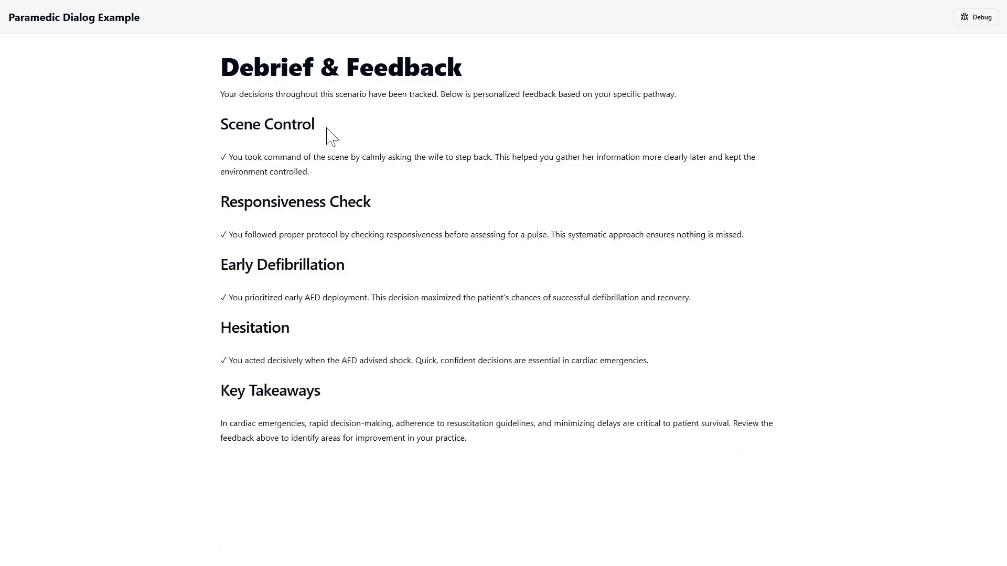
{"action": "left_click_drag", "start_coordinate": [216, 158], "coordinate": [319, 181]}
{"action": "left_click", "coordinate": [210, 229]}
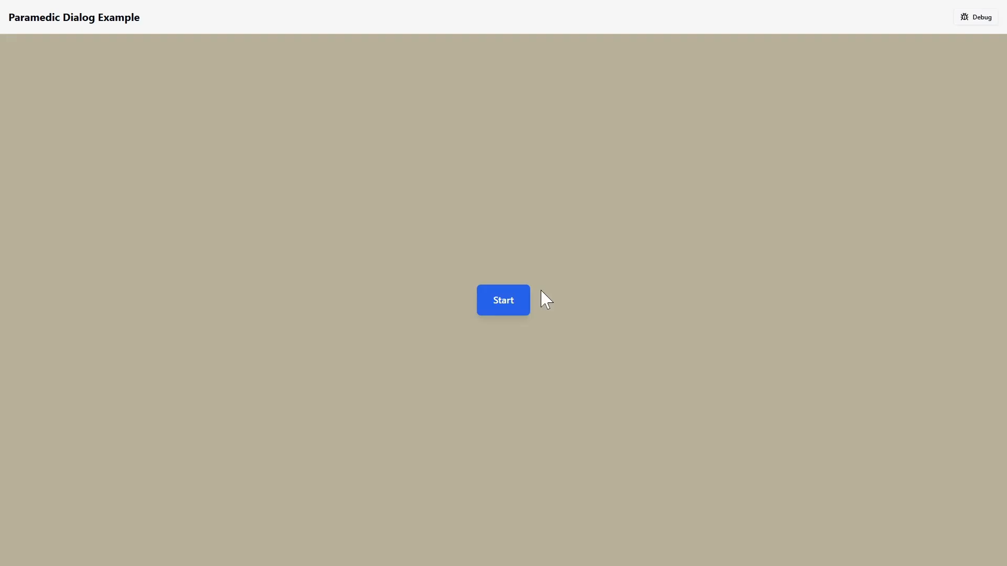
Step: Replay the lesson on the history-first path: ask the wife what happened, keep asking questions, ask when he last ate, and proceed to patient assessment
{"action": "left_click", "coordinate": [501, 300]}
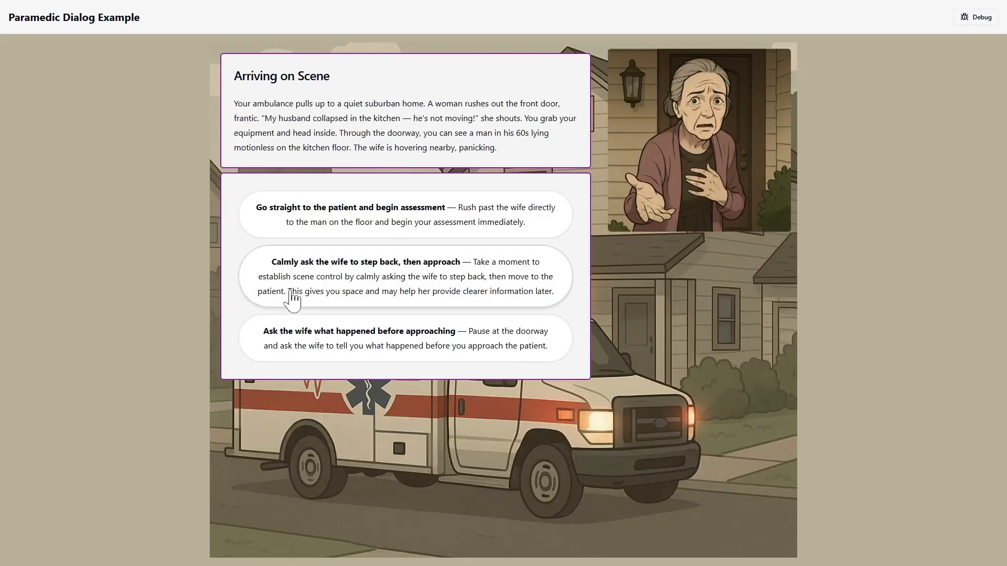
{"action": "left_click", "coordinate": [367, 356]}
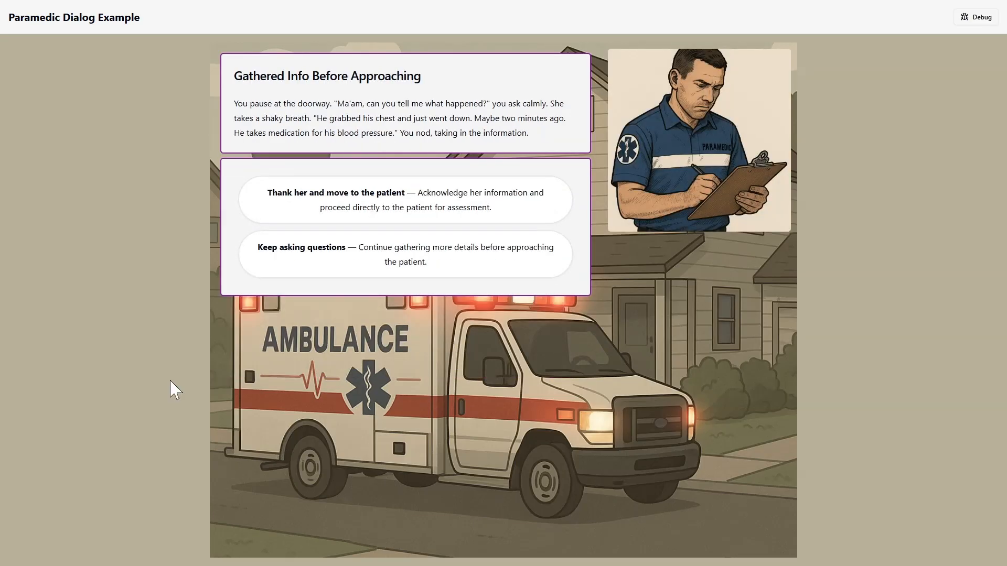
{"action": "left_click", "coordinate": [481, 281]}
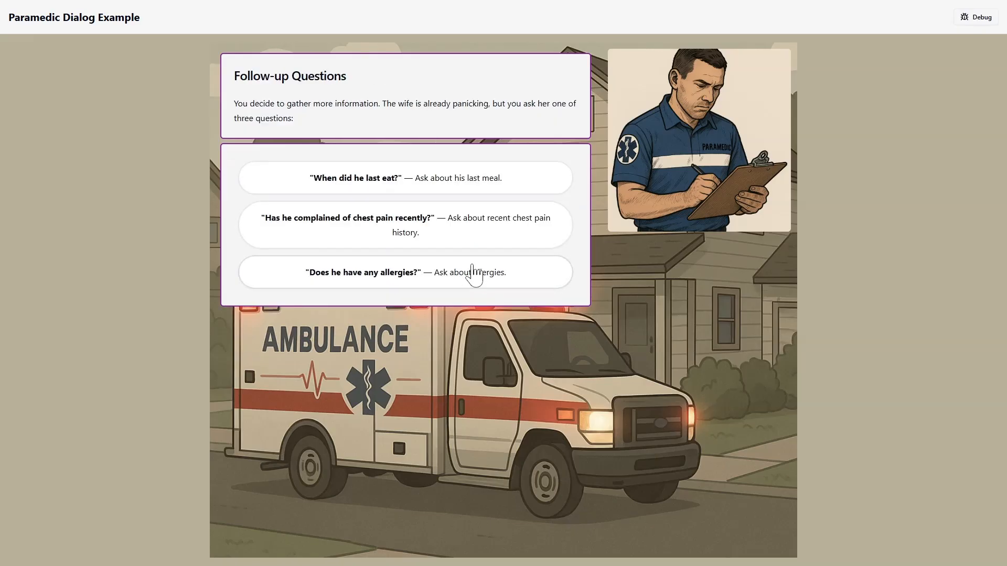
{"action": "left_click", "coordinate": [302, 186]}
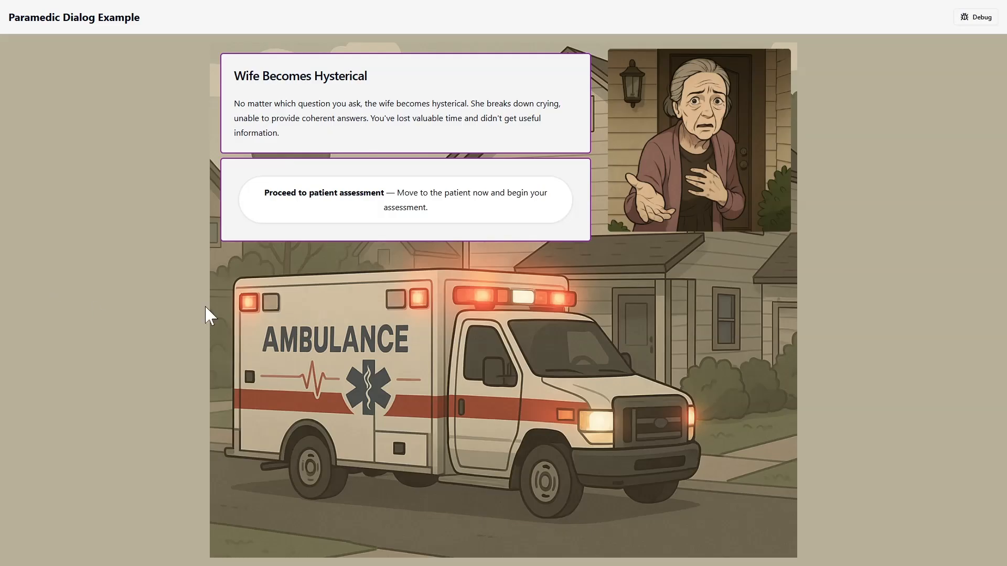
{"action": "left_click", "coordinate": [349, 212]}
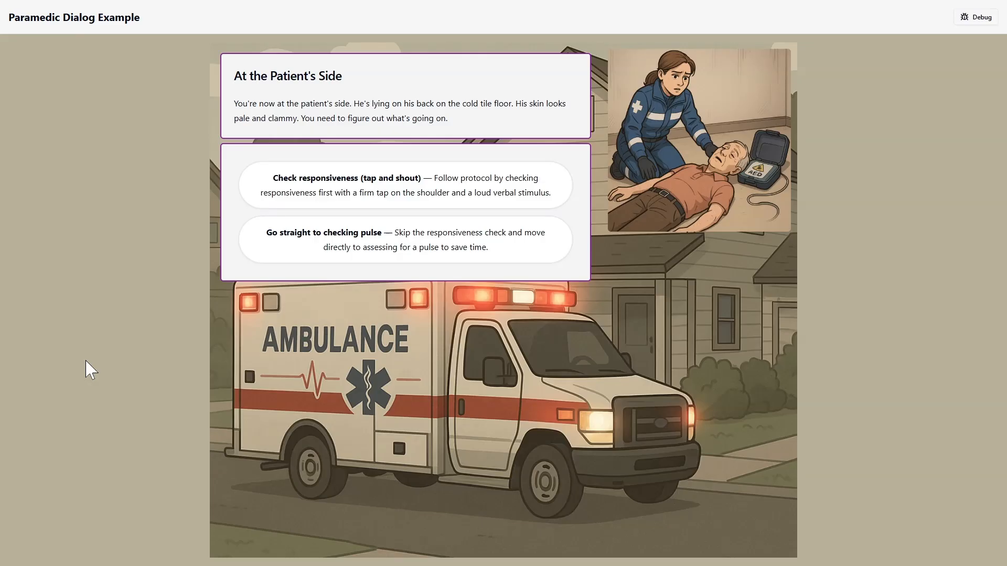
Step: Choose the poor treatment options: go straight to checking pulse, start CPR without calling for the AED, pause compressions for pads, and hesitate before the shock
{"action": "left_click", "coordinate": [368, 254]}
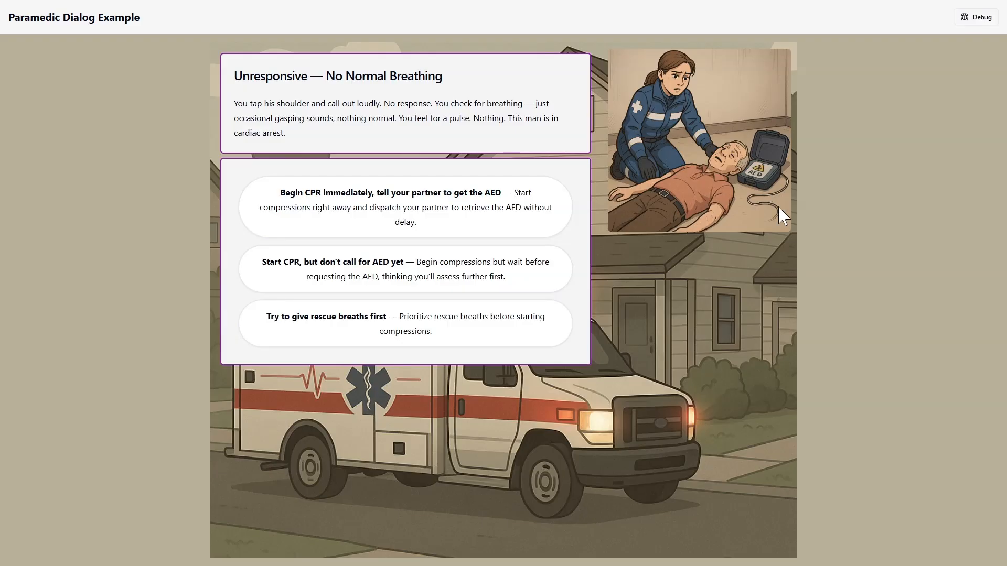
{"action": "left_click", "coordinate": [281, 282]}
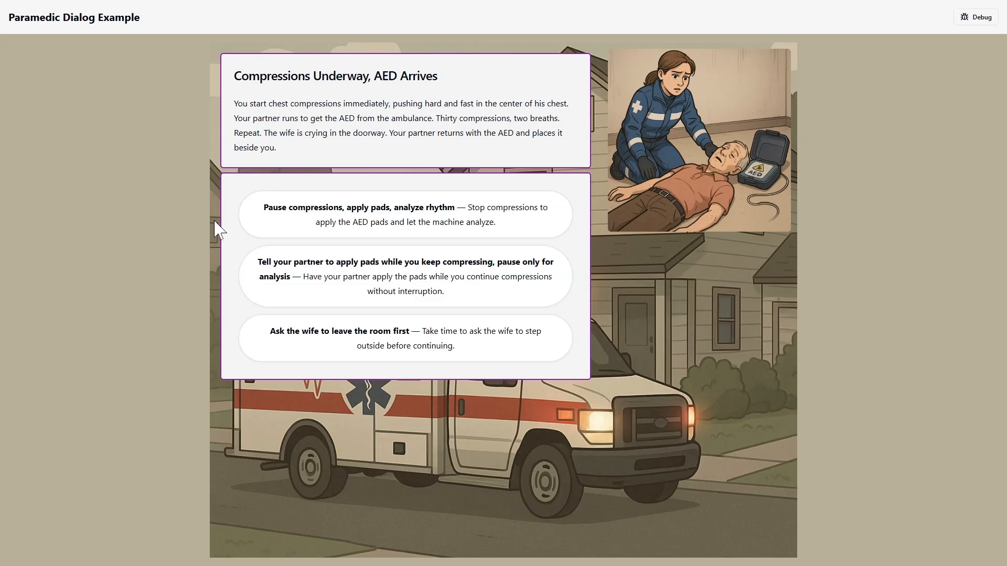
{"action": "left_click", "coordinate": [271, 228]}
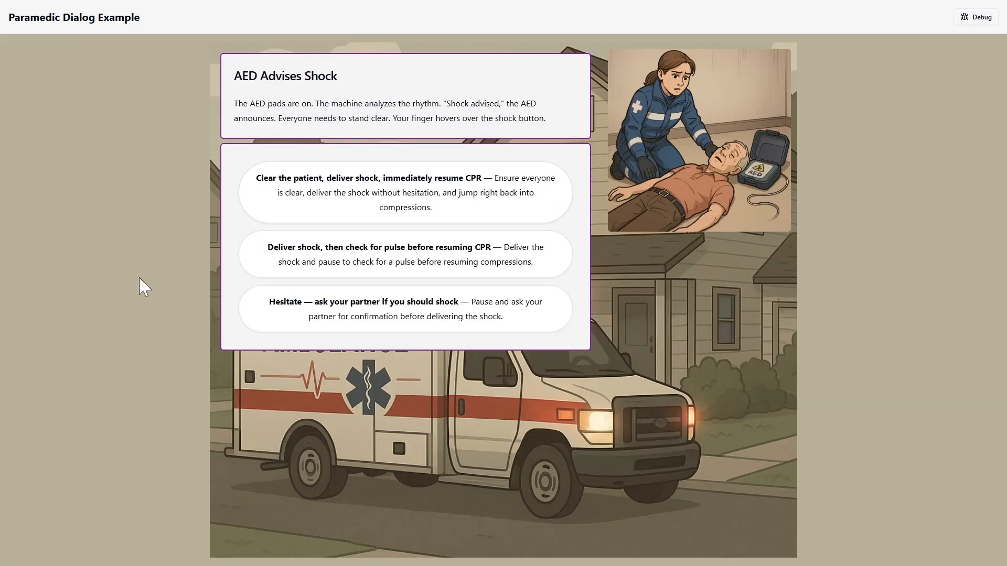
{"action": "left_click", "coordinate": [332, 321]}
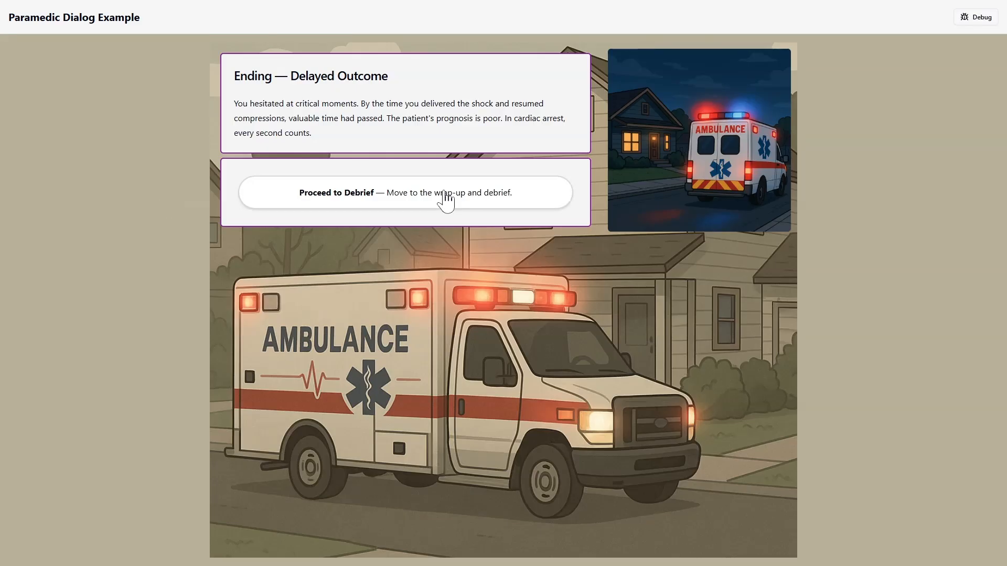
Step: Proceed to the debrief from the Delayed Outcome ending and review the whole feedback page down to Key Takeaways
{"action": "left_click", "coordinate": [430, 197]}
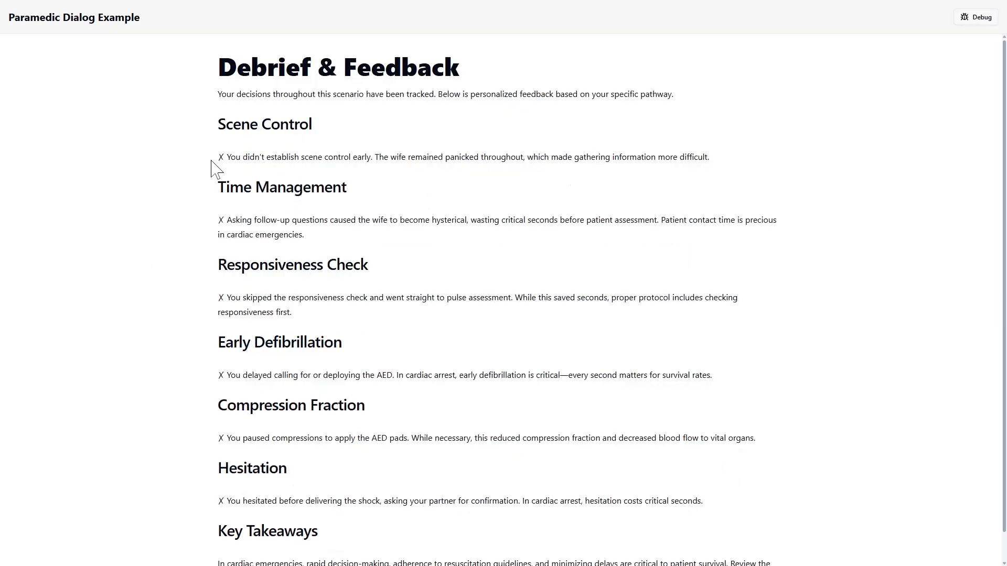
{"action": "scroll", "coordinate": [435, 408], "scroll_direction": "down", "scroll_amount": 1}
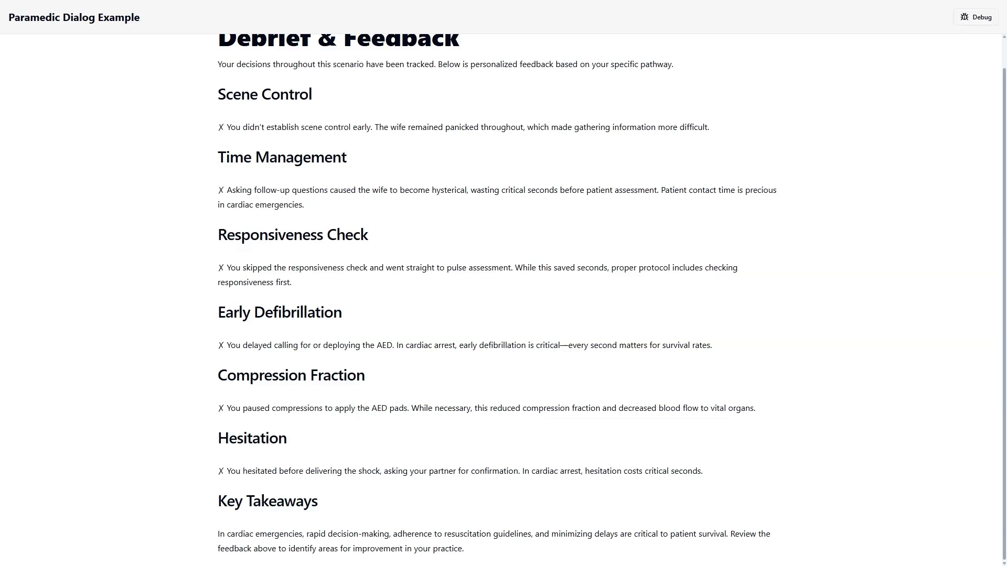
{"action": "scroll", "coordinate": [322, 301], "scroll_direction": "up", "scroll_amount": 1}
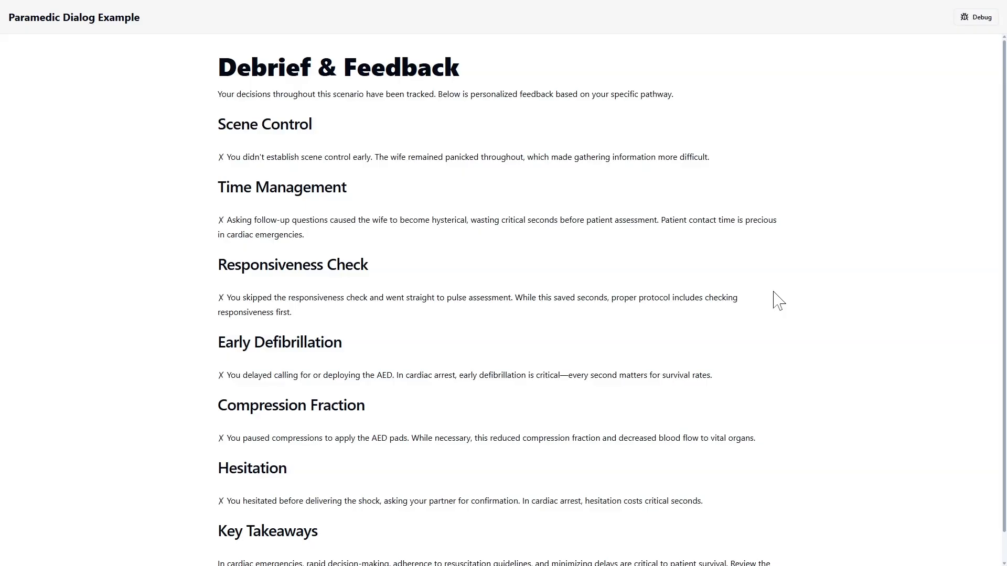
Step: Return to the lesson's Flow Map and examine the branching from the patient assessment through the three endings to Wrap Up & Feedback
{"action": "key", "text": "Escape"}
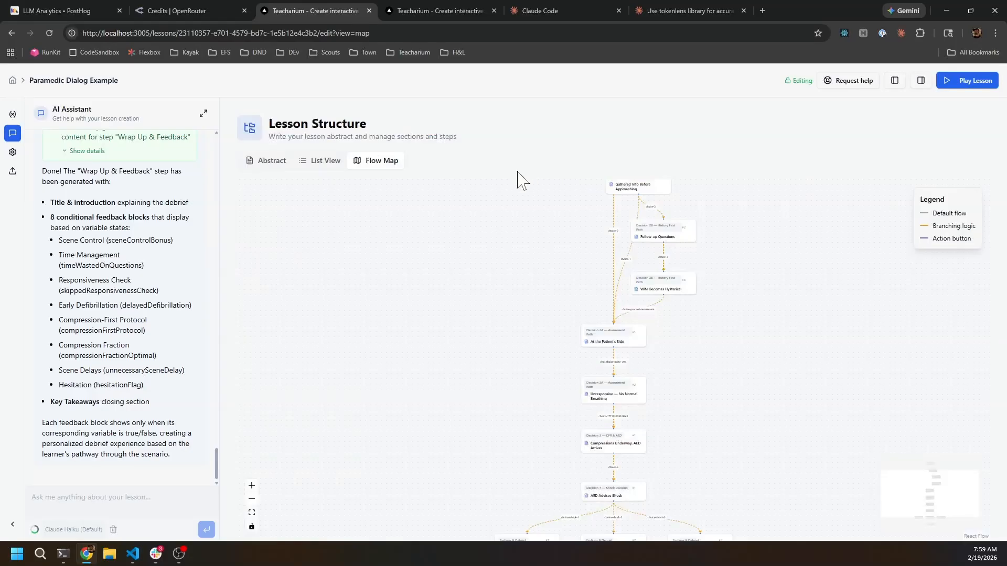
{"action": "left_click_drag", "start_coordinate": [515, 353], "coordinate": [380, 253]}
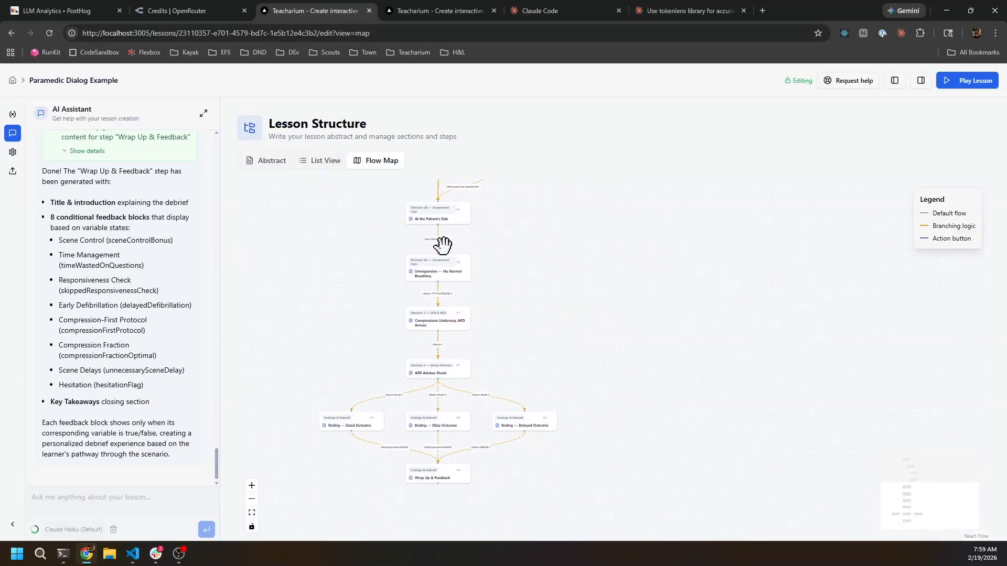
{"action": "scroll", "coordinate": [517, 250], "scroll_direction": "down", "scroll_amount": 3}
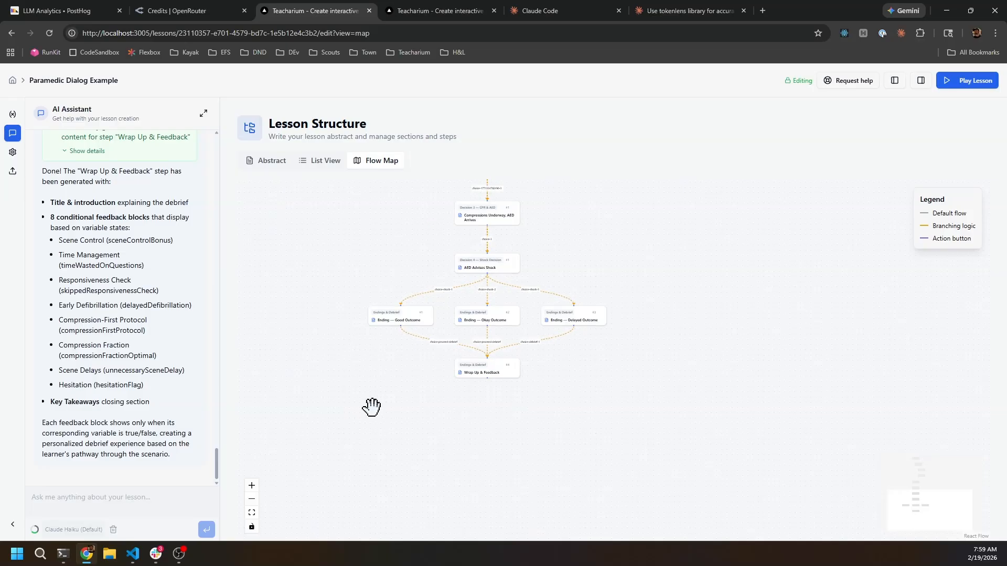
{"action": "left_click", "coordinate": [180, 555]}
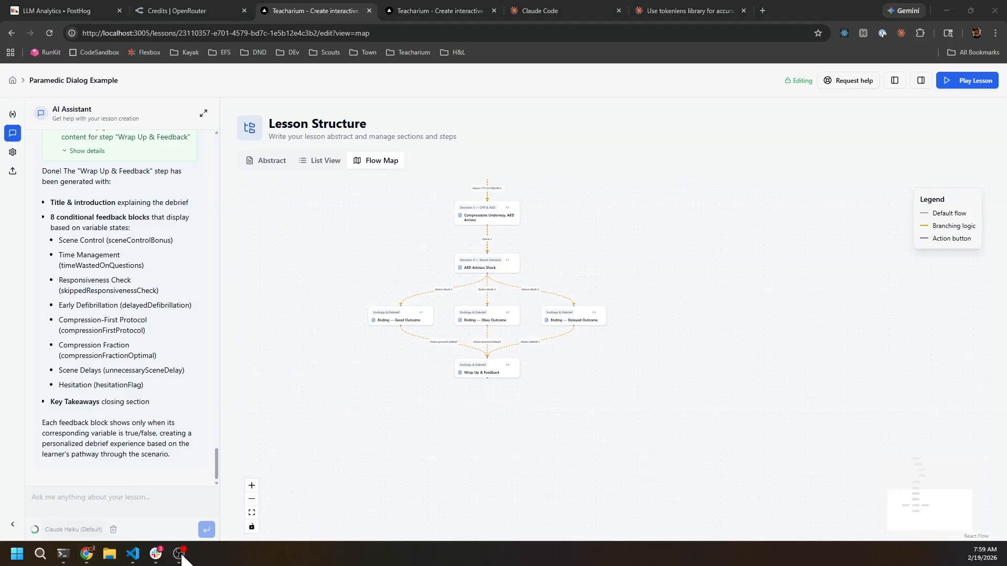